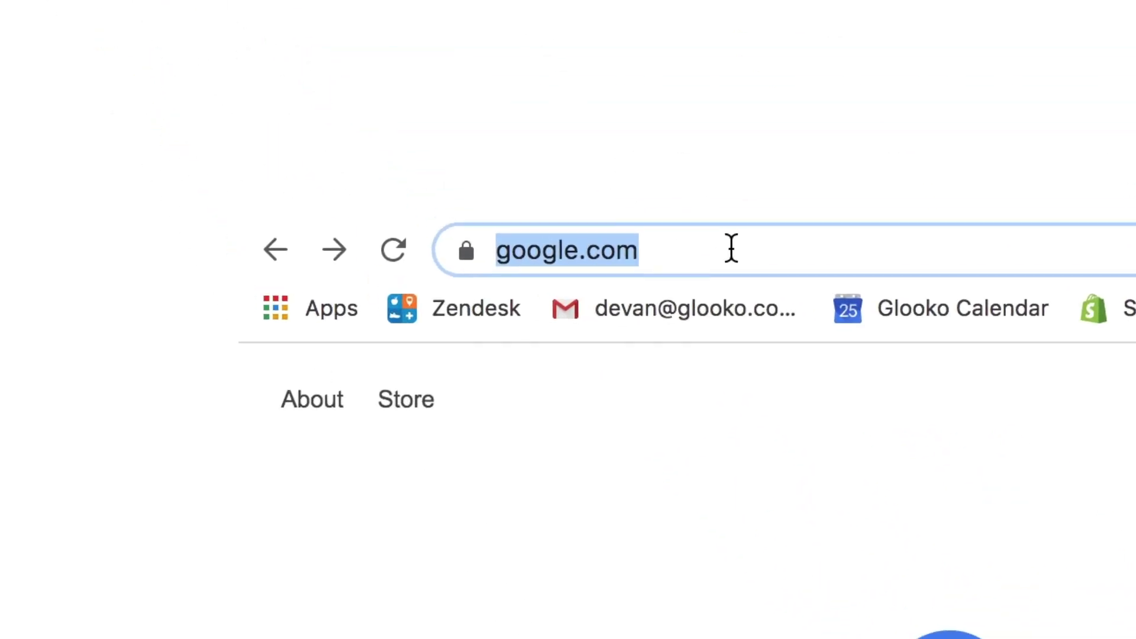
Step: Enter my.glooko.com in Chrome's address bar to load the Glooko sign-in page
text(my.g)
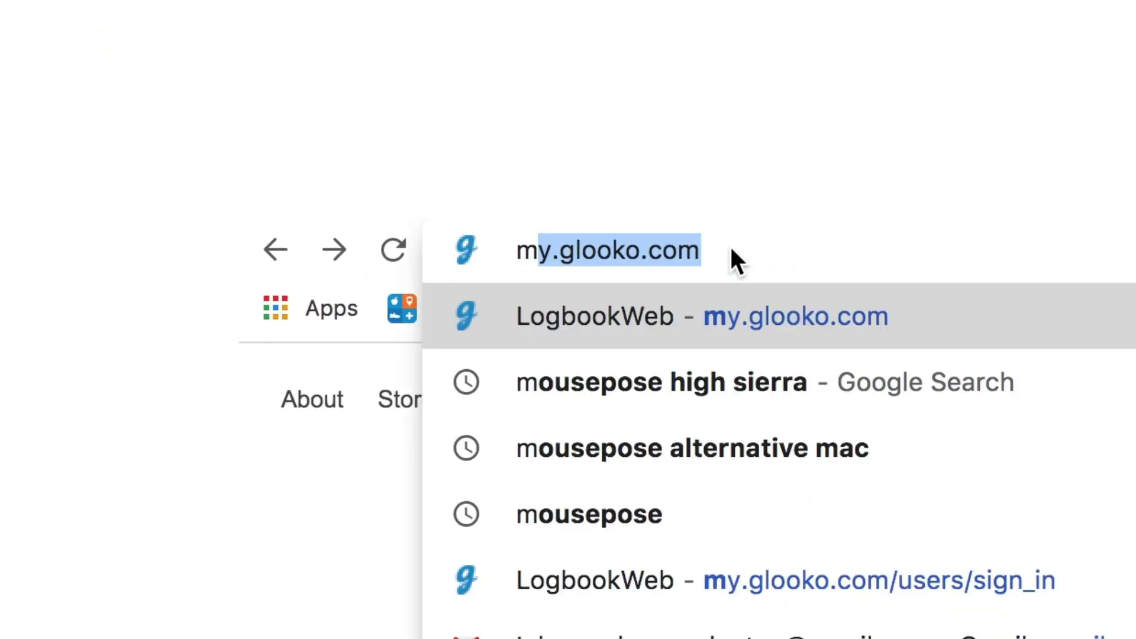
text(looko)
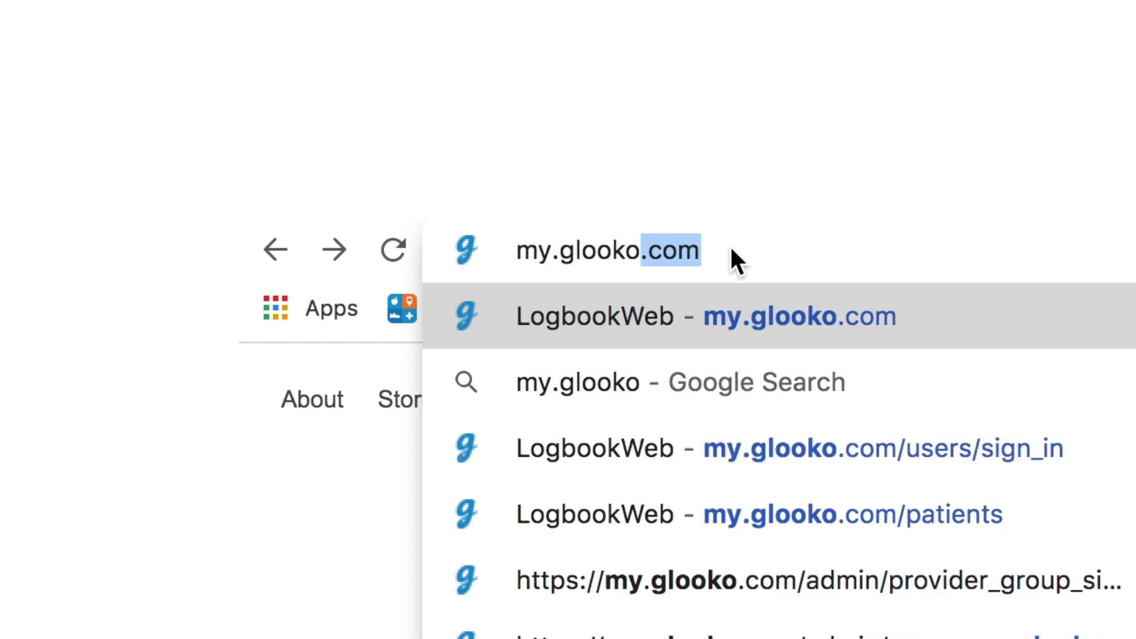
text(.com)
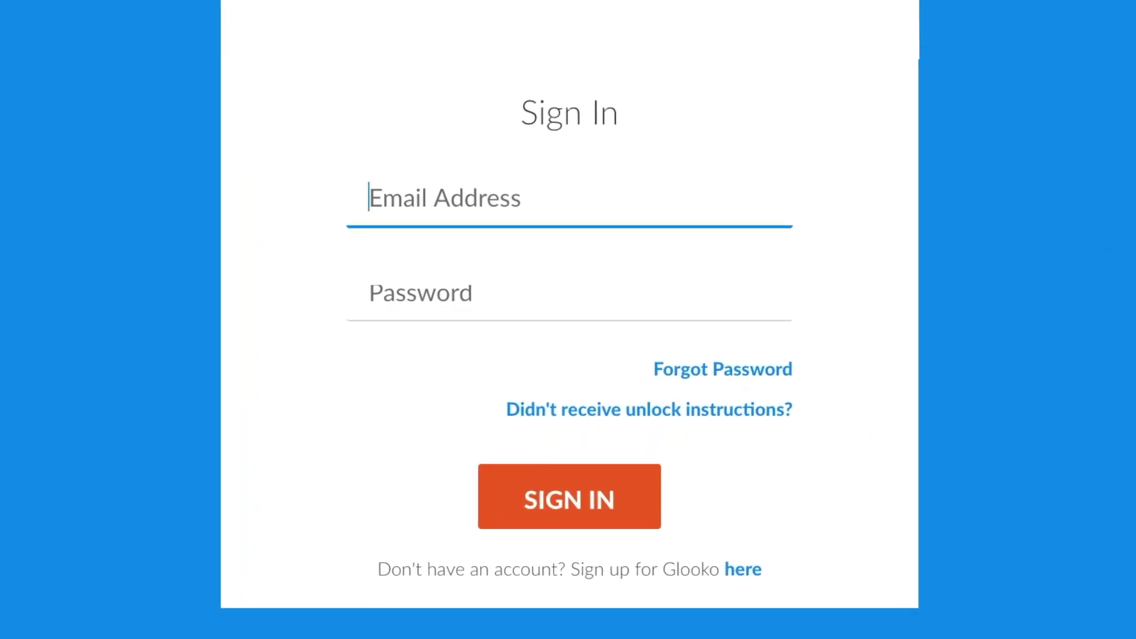
Step: Sign in to the Glooko clinic account with the clinic e-mail address and password
text(youremail@yourdomain.com)
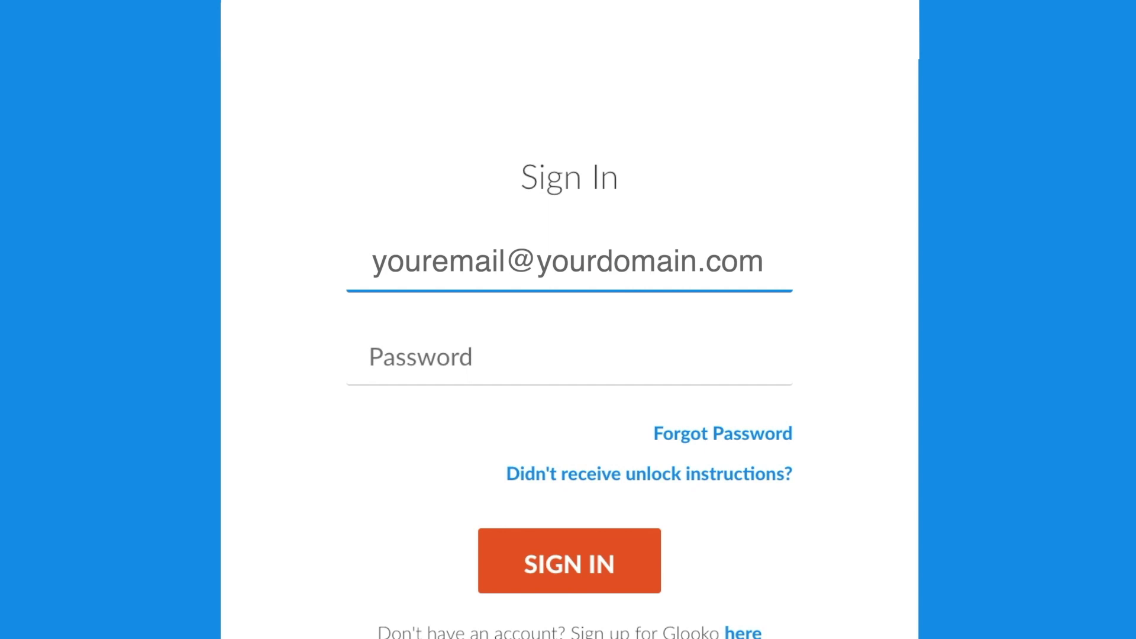
click(368, 355)
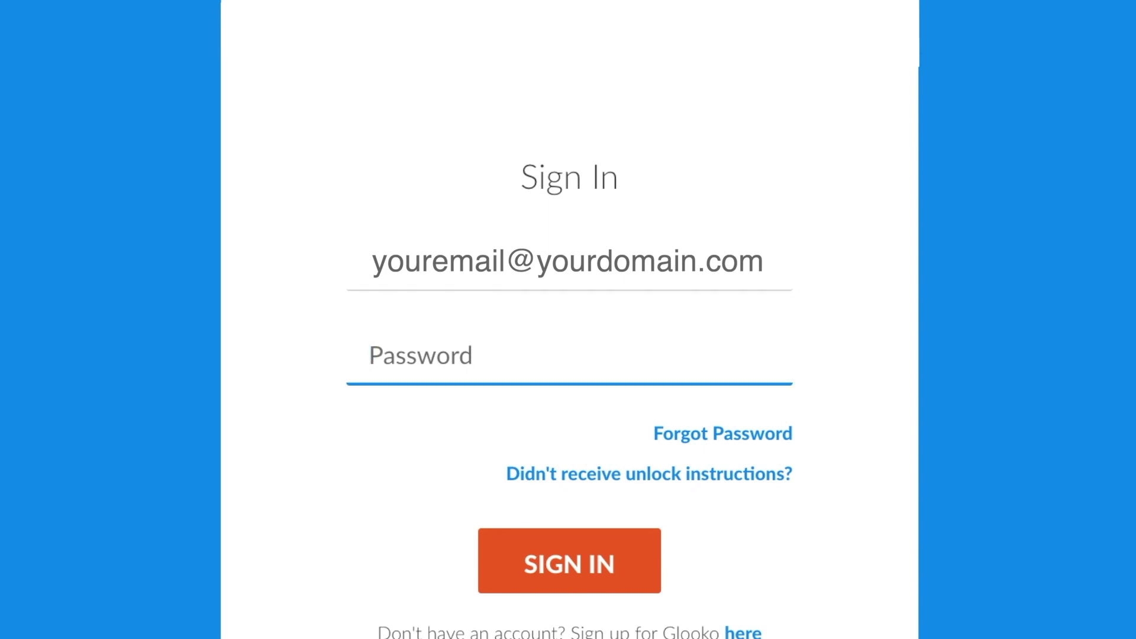
text(***************)
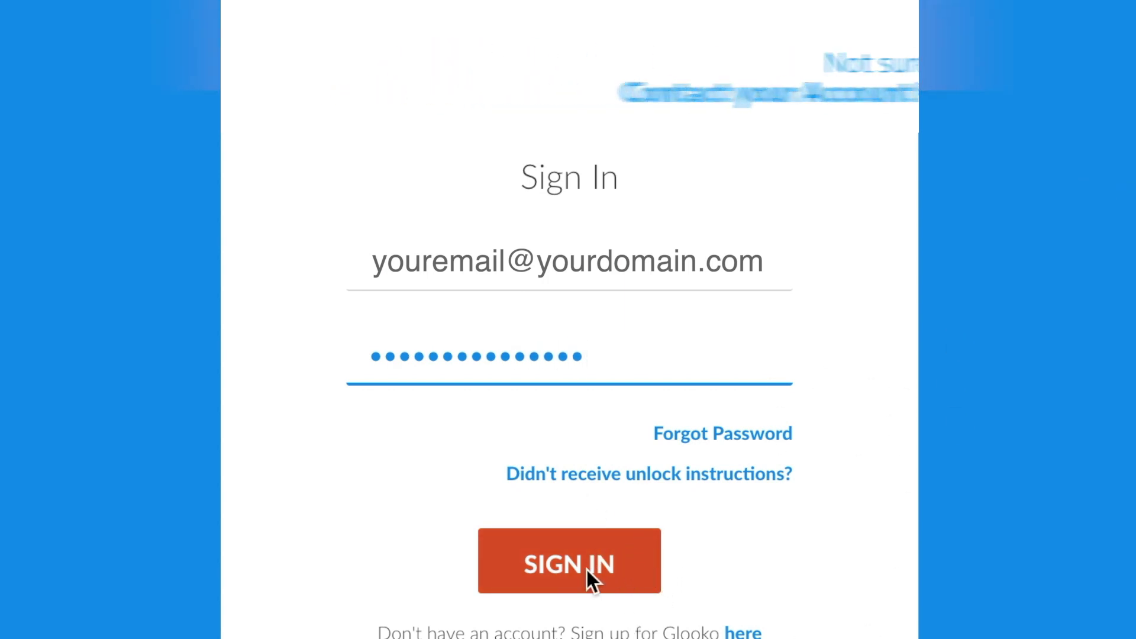
click(644, 577)
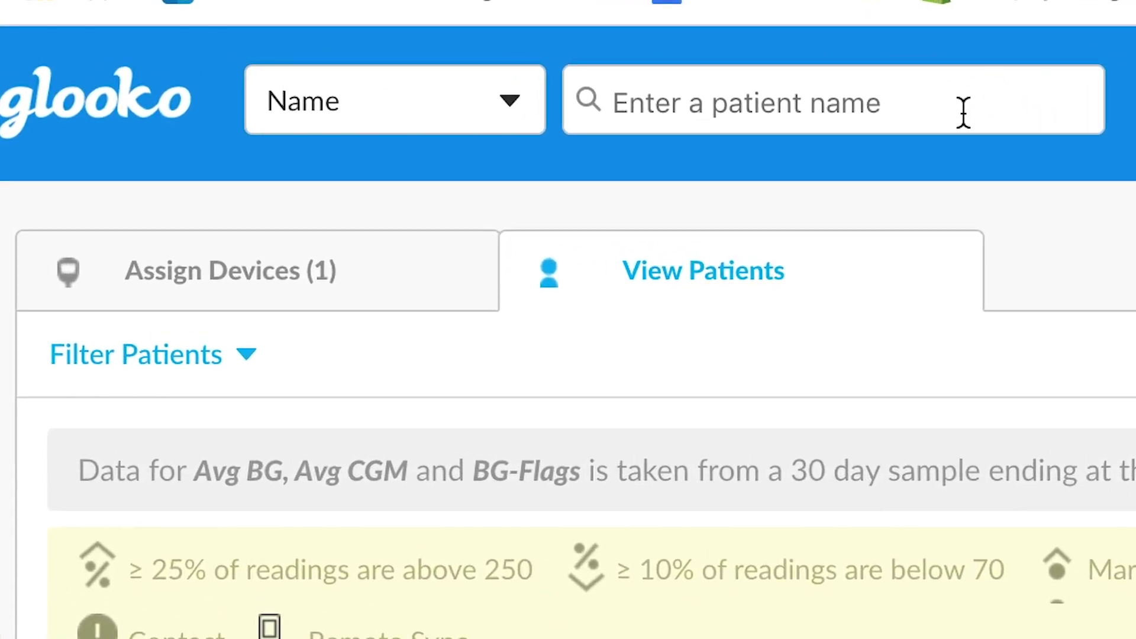
Step: Check Assign Devices, then scroll through the View Patients list and its flag legend
click(207, 286)
click(732, 273)
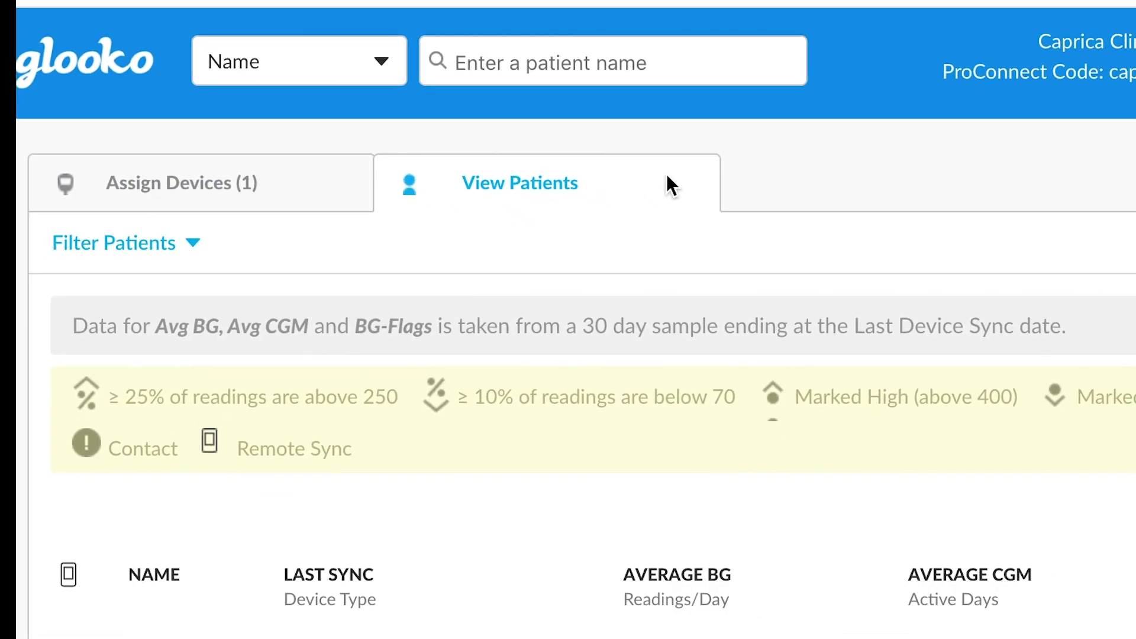
scroll(552, 119, down, 5)
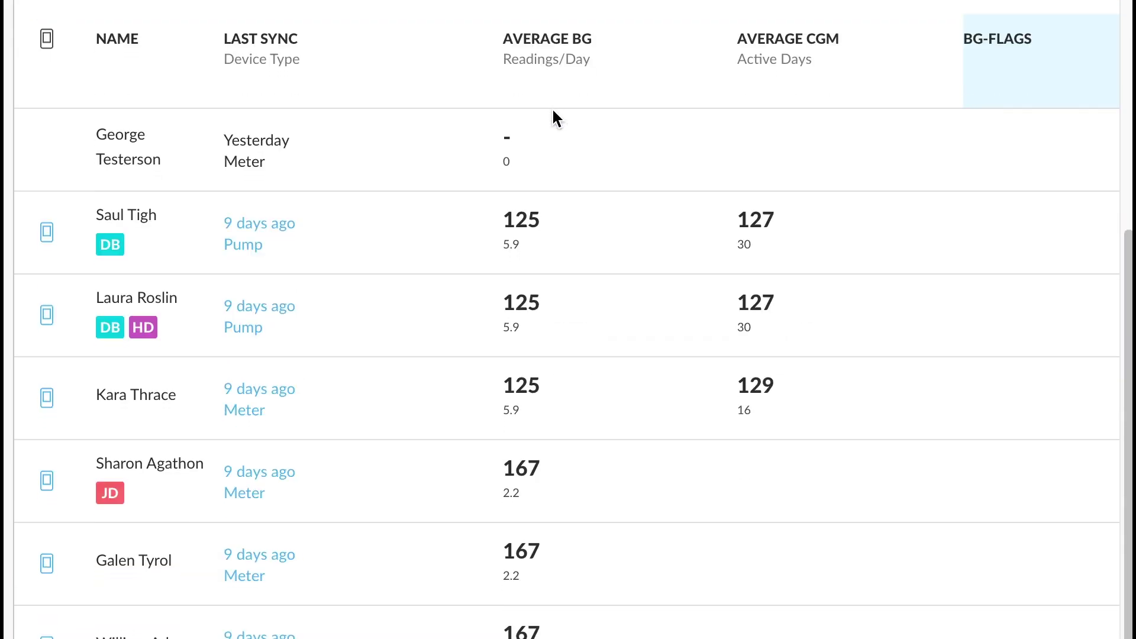
scroll(552, 116, down, 1)
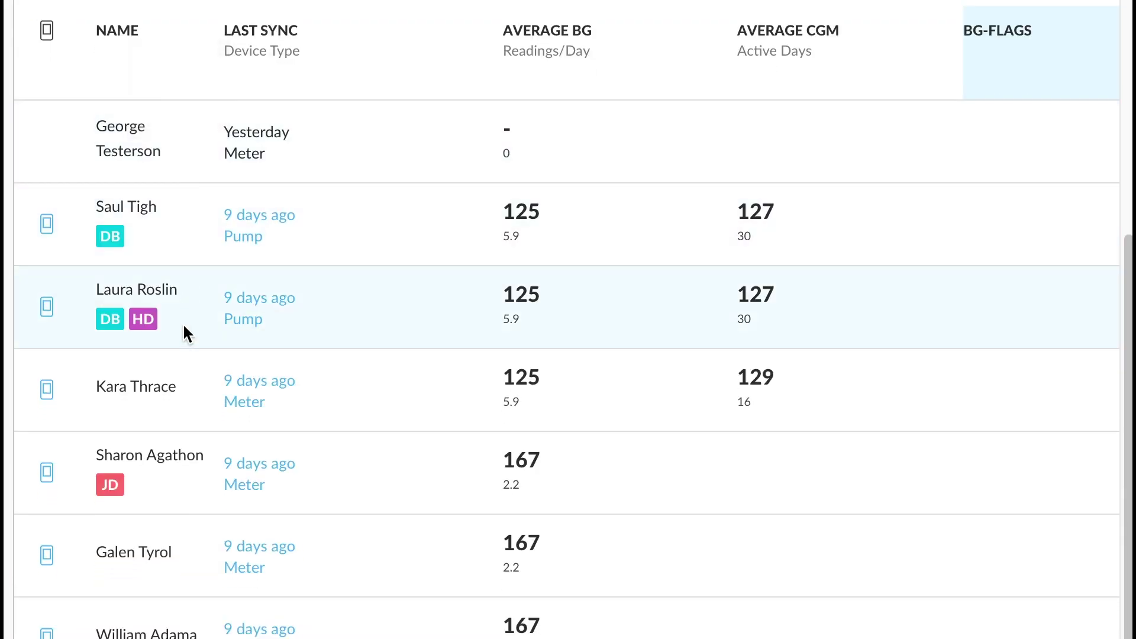
mouse_move(190, 500)
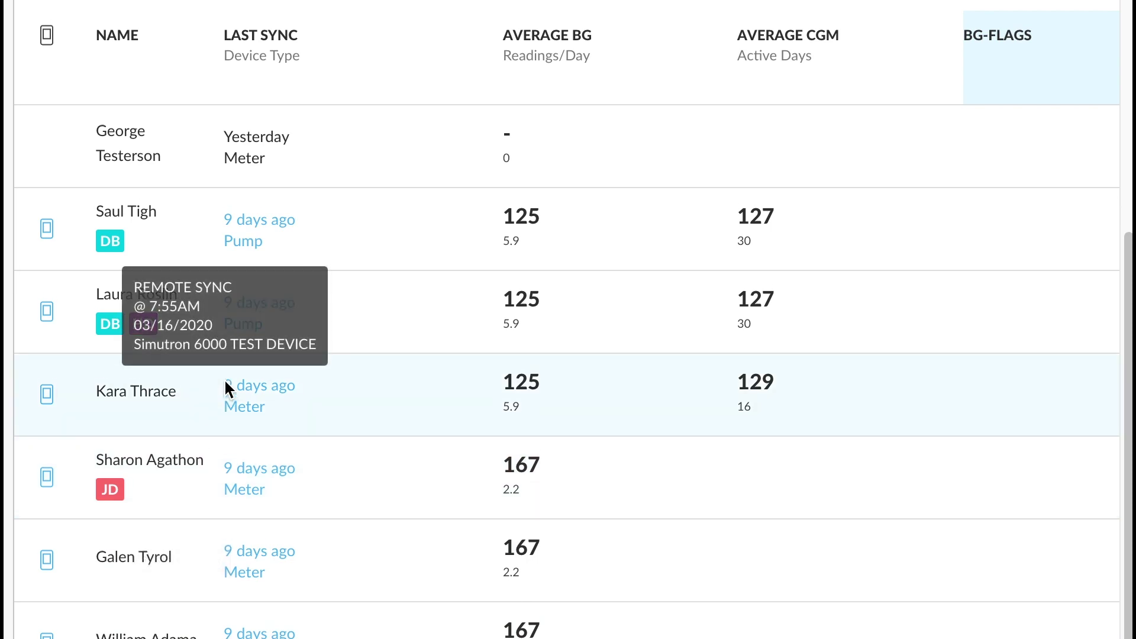
scroll(228, 388, up, 5)
mouse_move(229, 393)
scroll(232, 385, up, 3)
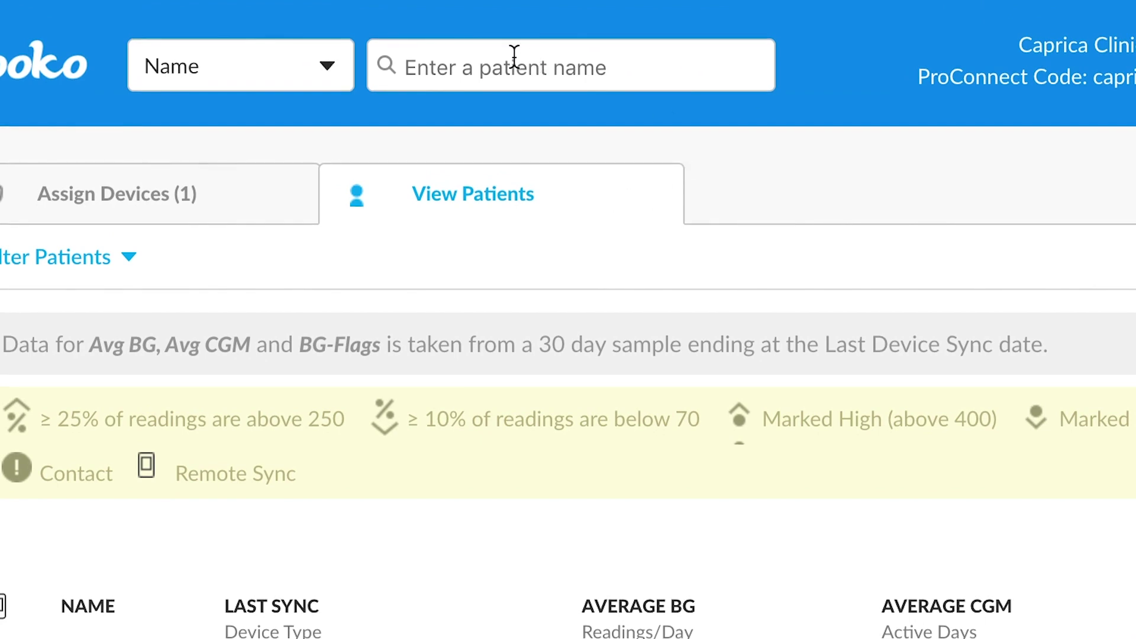
click(602, 68)
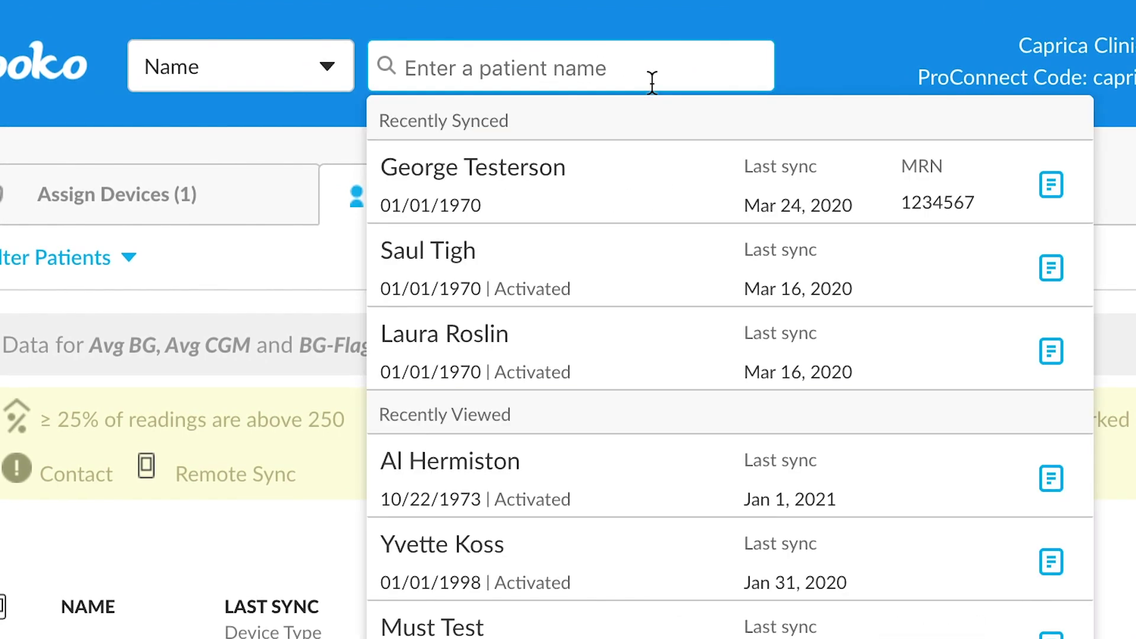
text(Laura)
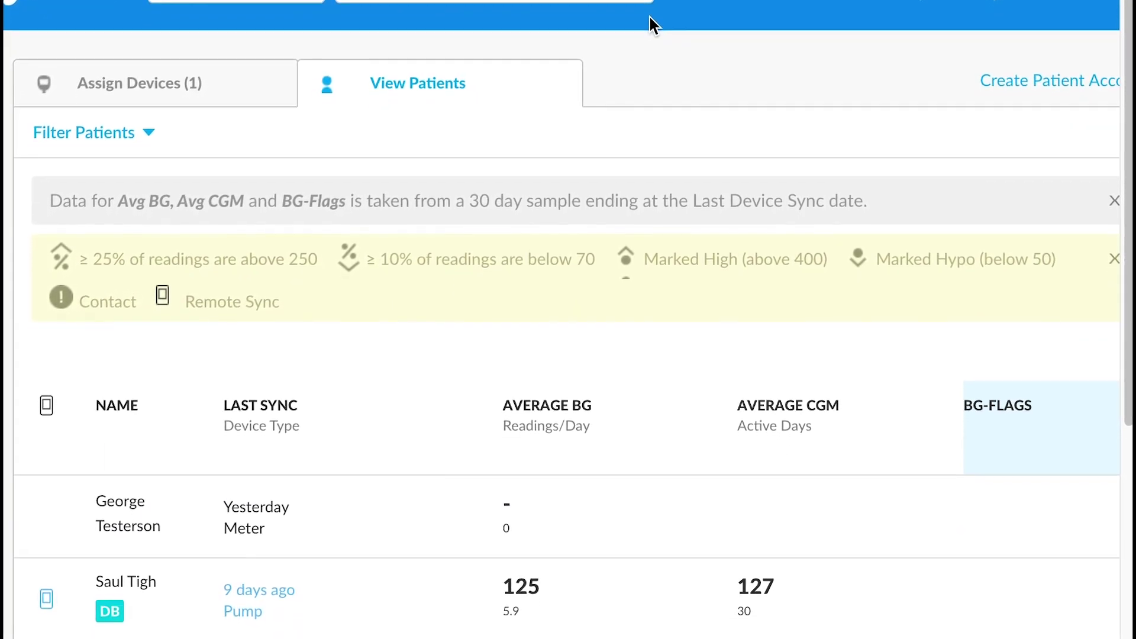
Step: Sort the patient table by average BG, then by last sync time
scroll(620, 56, down, 5)
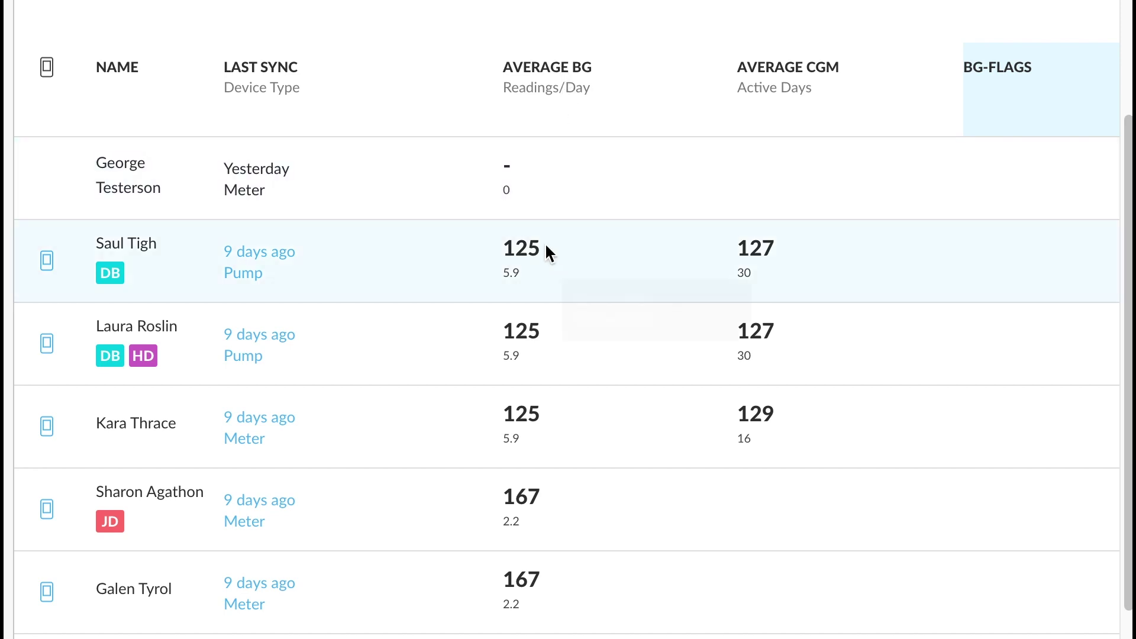
click(568, 73)
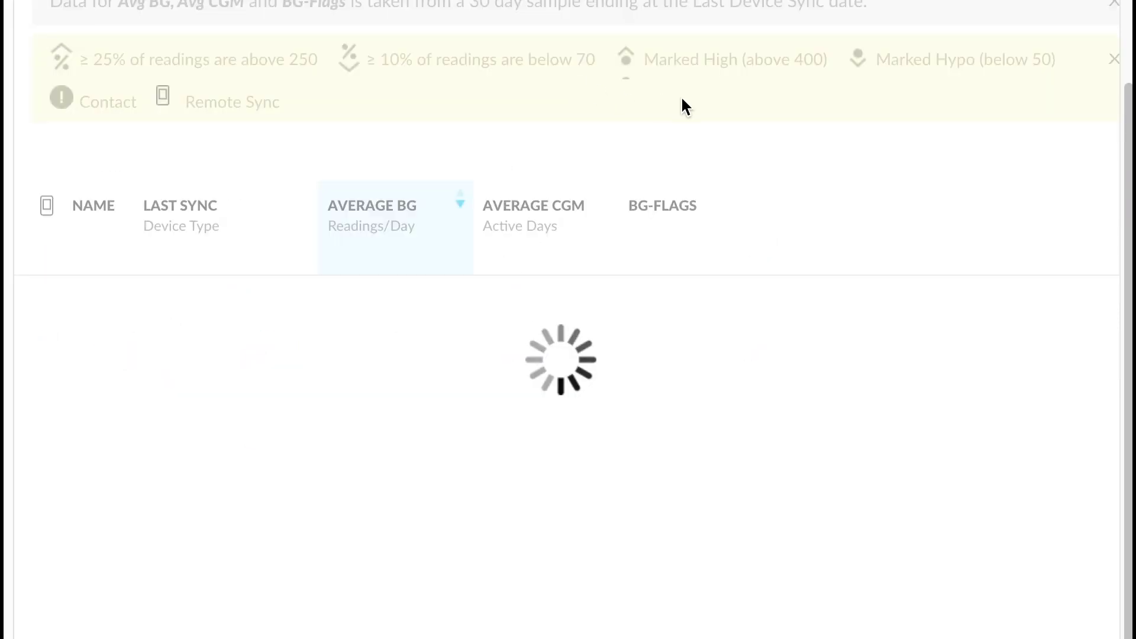
scroll(654, 378, down, 3)
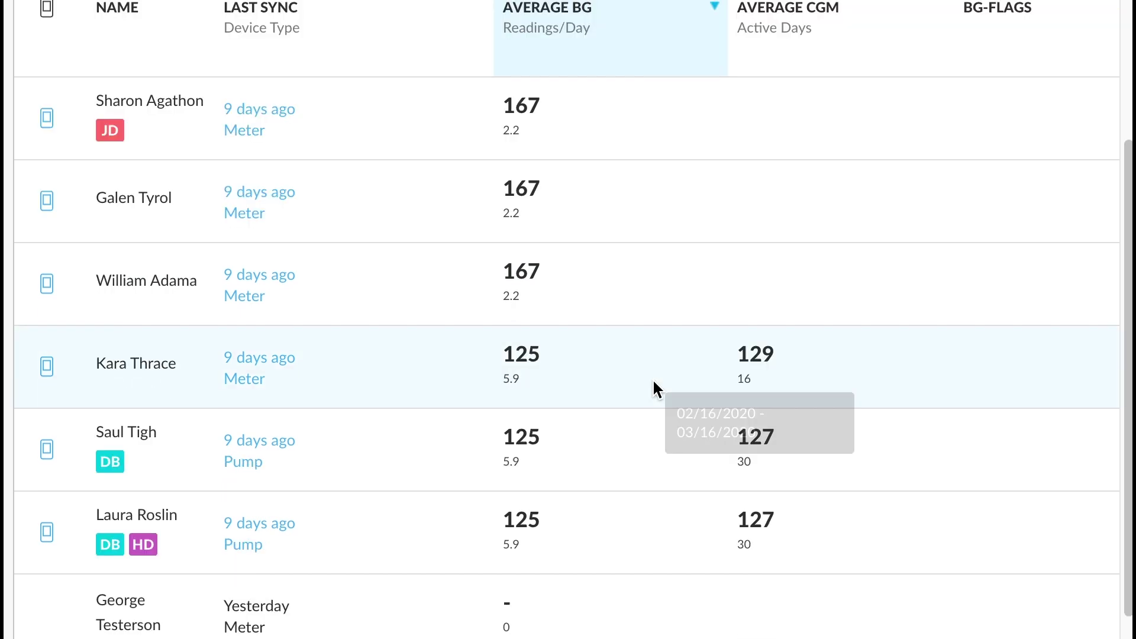
scroll(651, 378, up, 1)
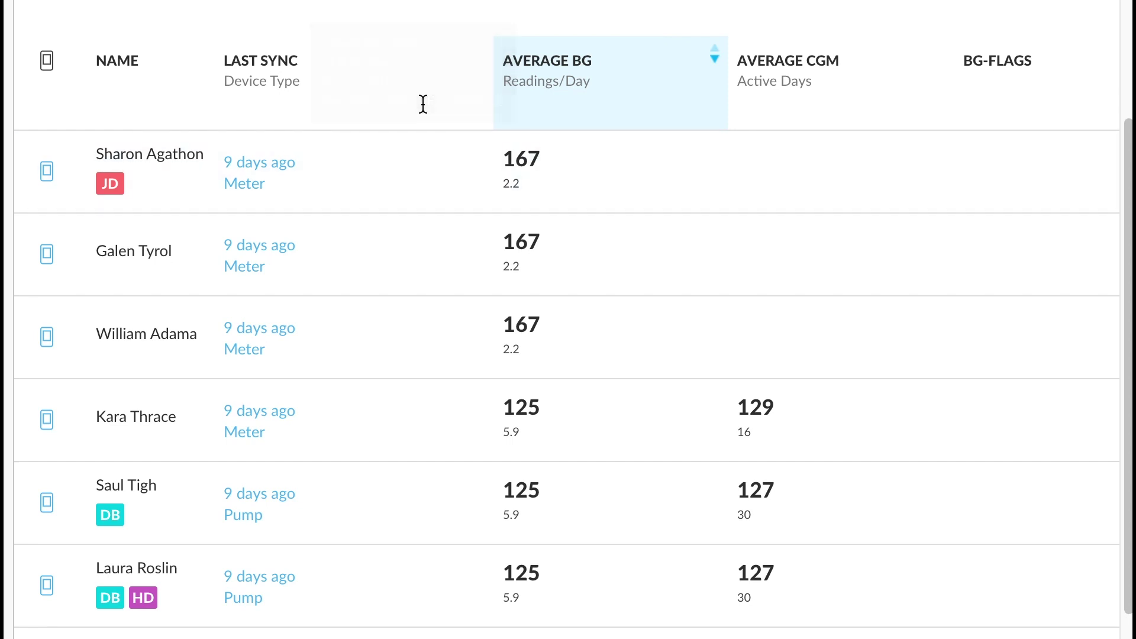
click(285, 56)
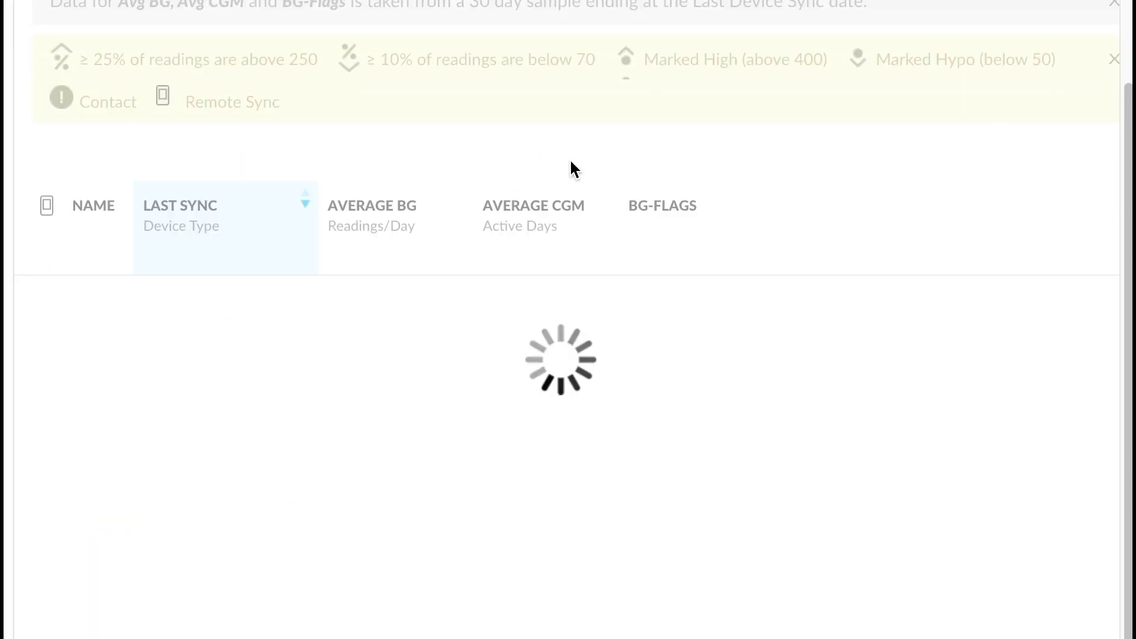
scroll(551, 273, down, 1)
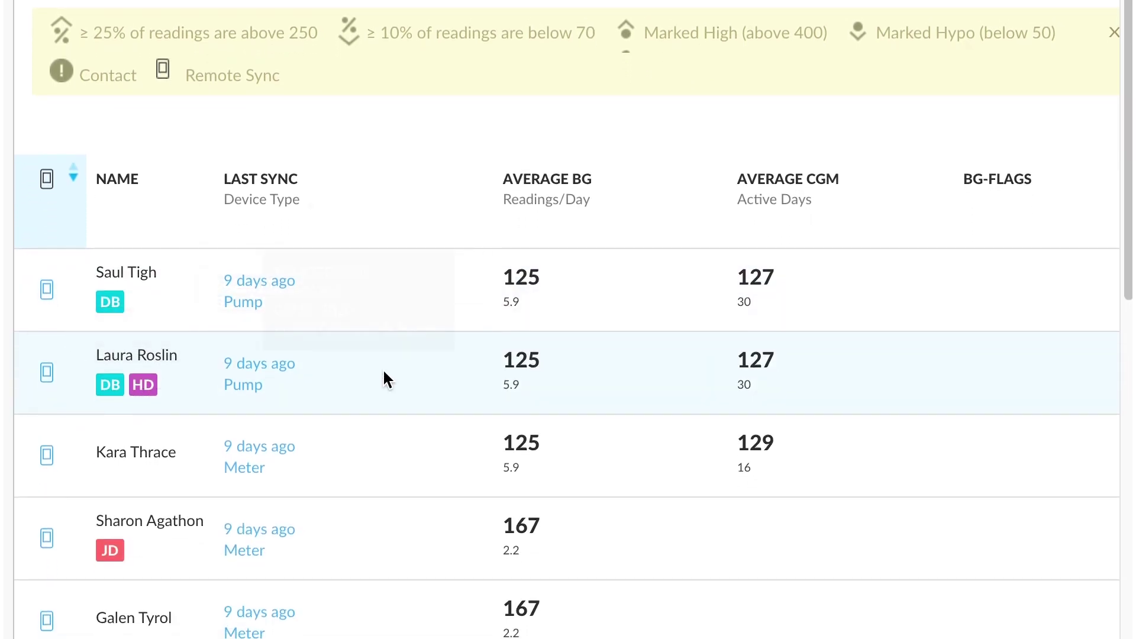
click(384, 377)
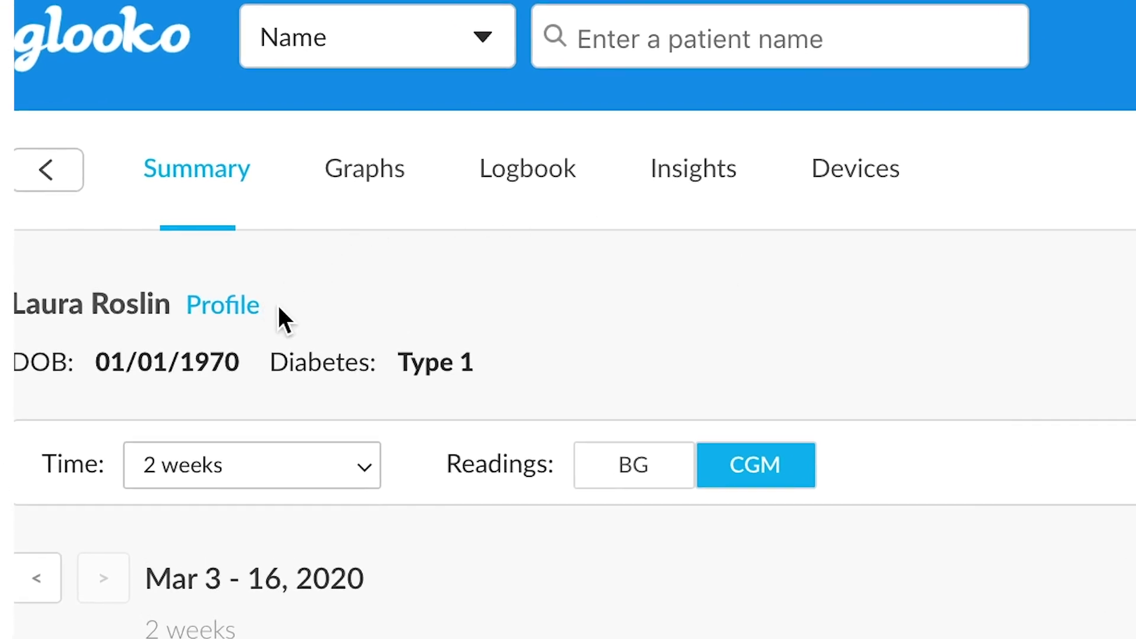
click(325, 304)
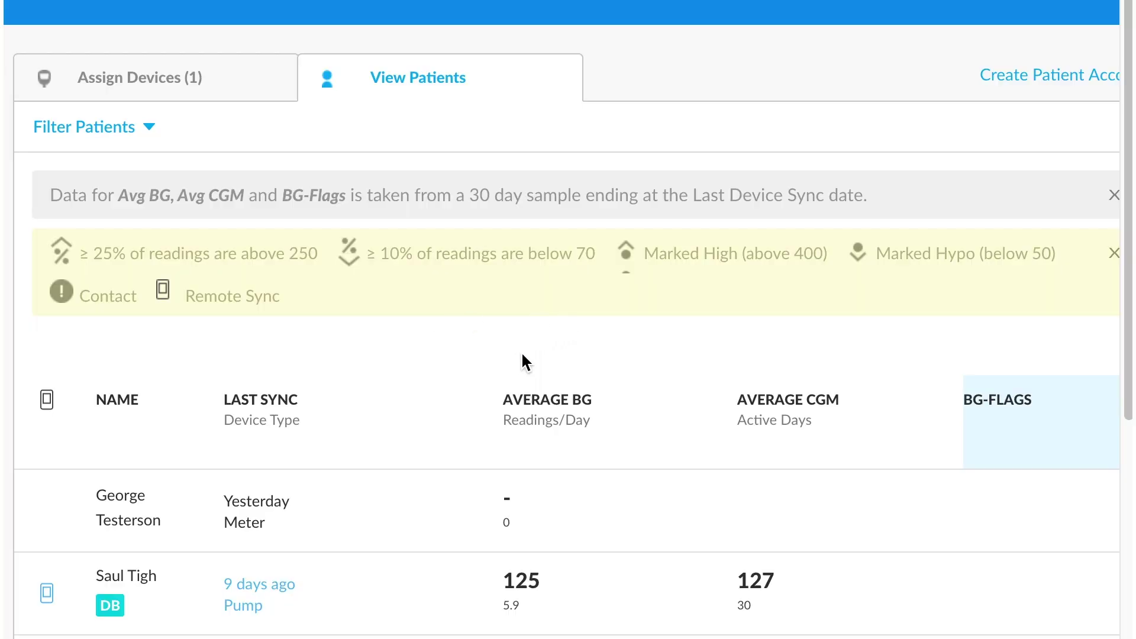
Step: Open a patient row's context menu with Print Report, Patient Settings and Tags
scroll(517, 346, down, 3)
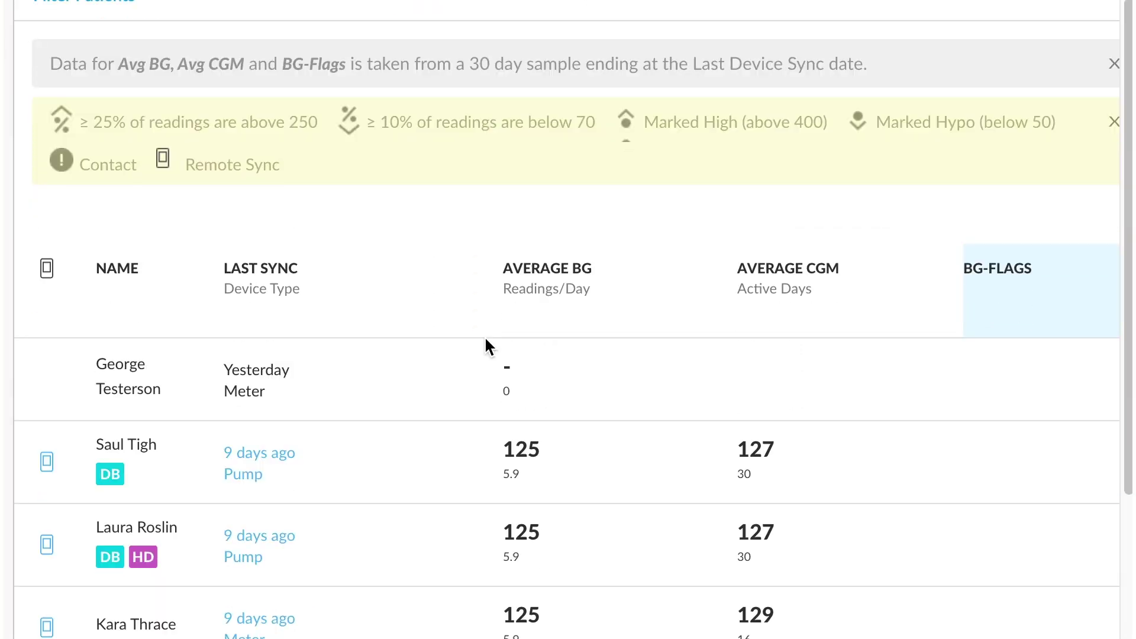
scroll(484, 346, down, 2)
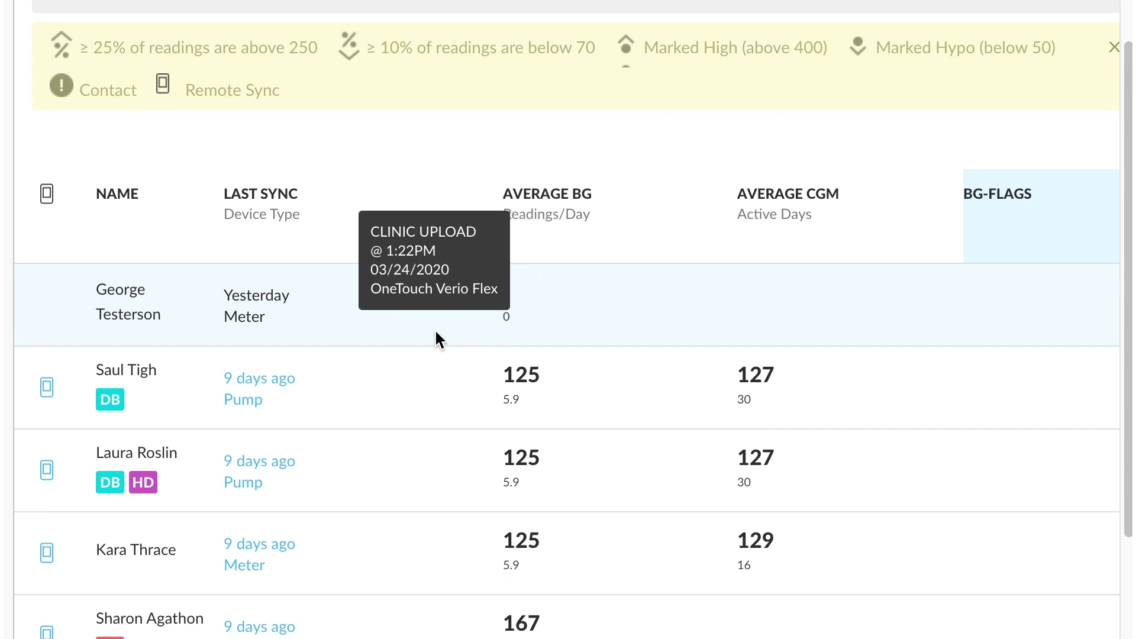
right_click(344, 385)
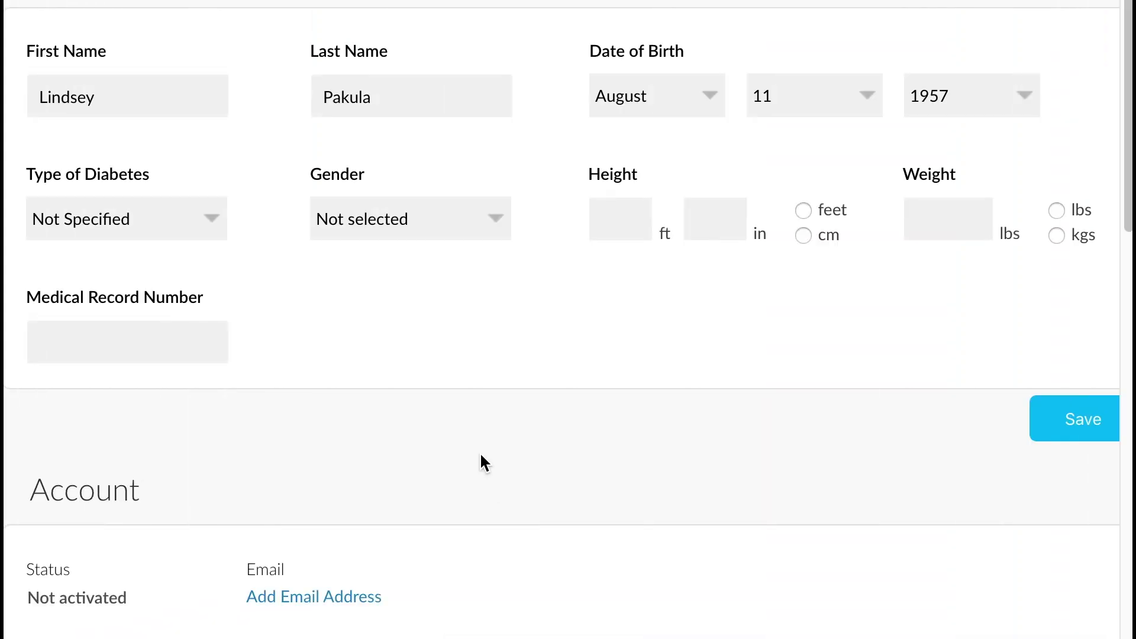
Step: Scroll to the patient's Account and Data Settings, showing meter units in mg/dL
scroll(290, 476, down, 5)
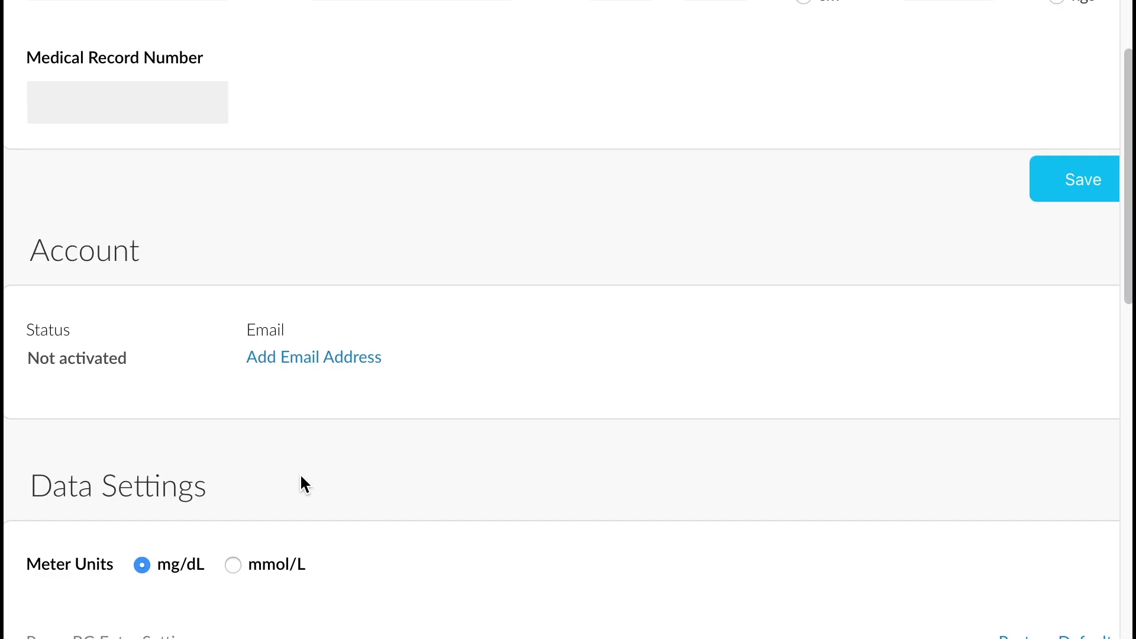
scroll(342, 471, down, 3)
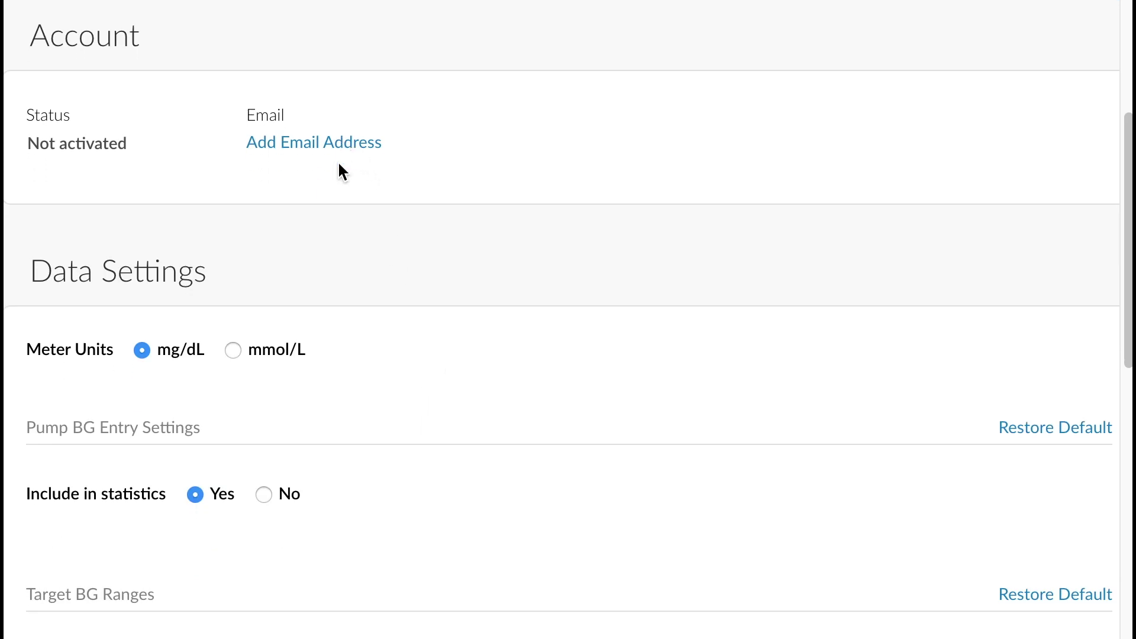
click(330, 144)
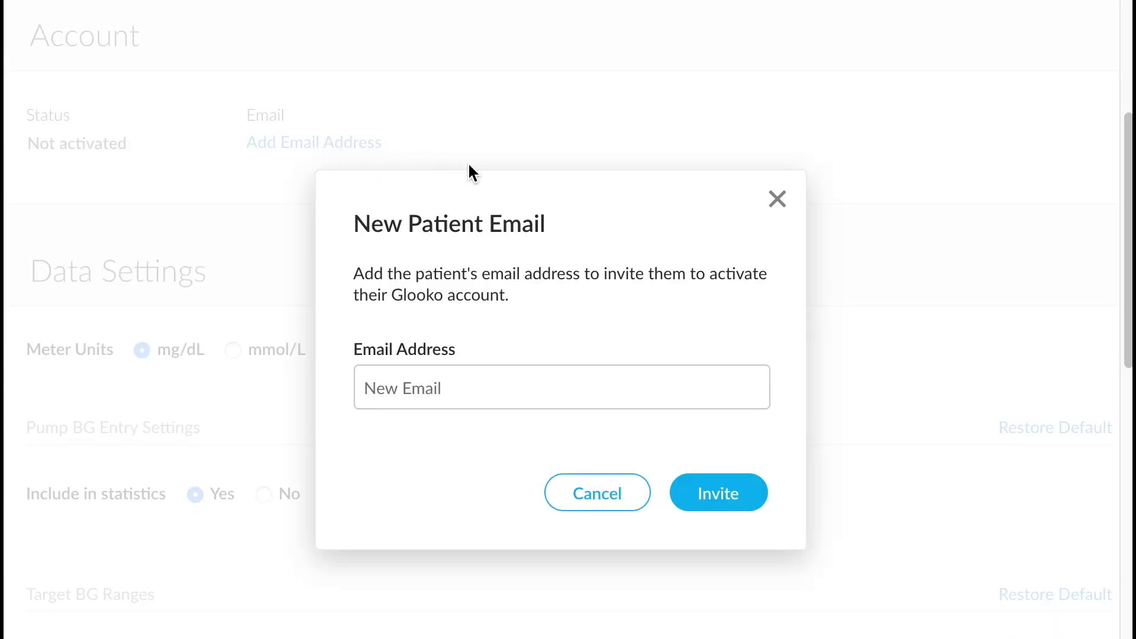
click(541, 372)
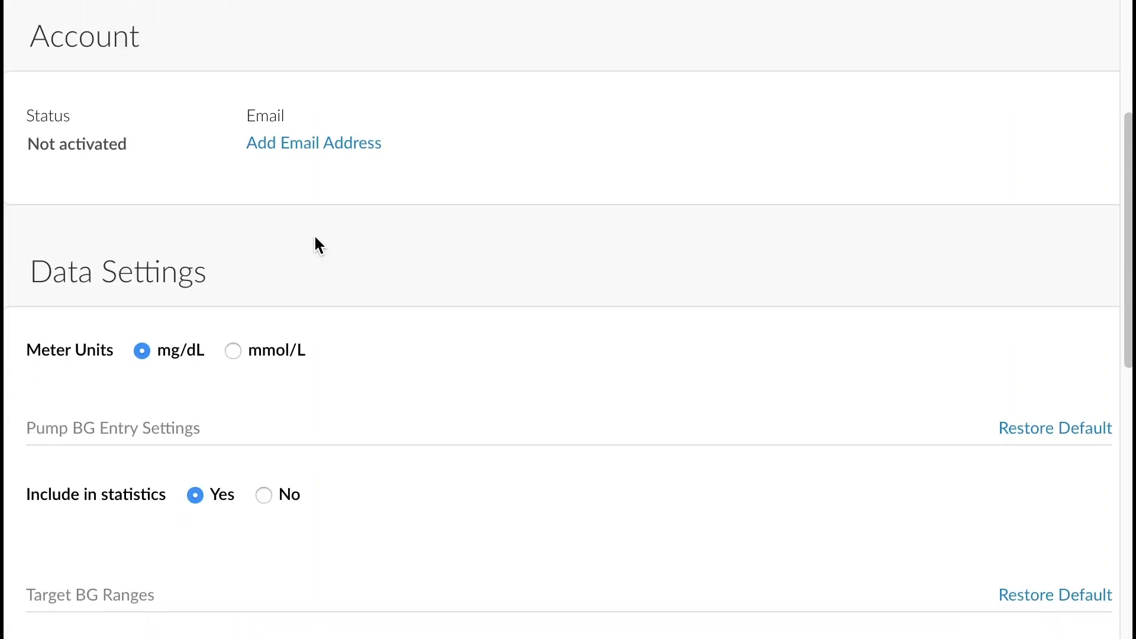
scroll(317, 244, down, 5)
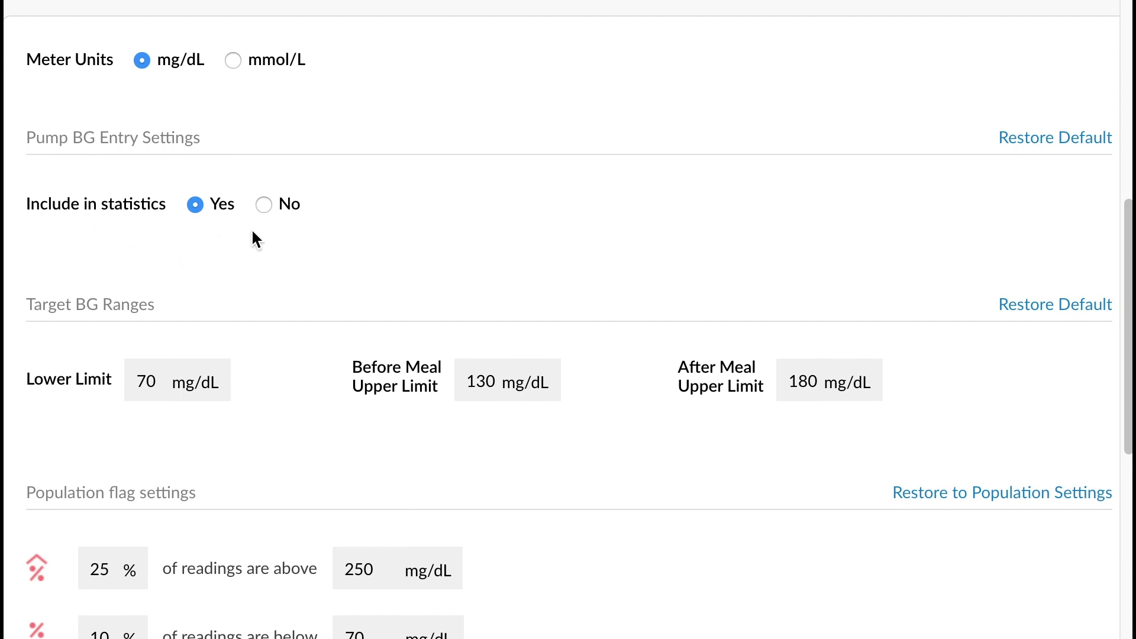
scroll(420, 237, down, 1)
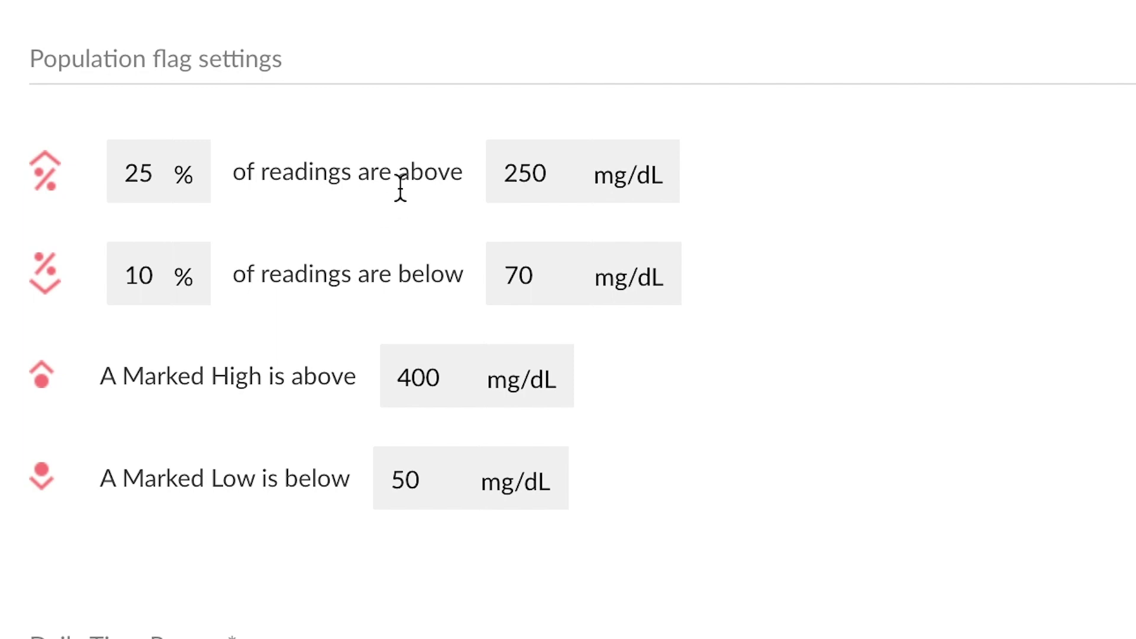
Step: Change the patient's Marked Low threshold from 50 to 45 mg/dL
mouse_move(112, 176)
mouse_move(509, 297)
drag(423, 479, 373, 472)
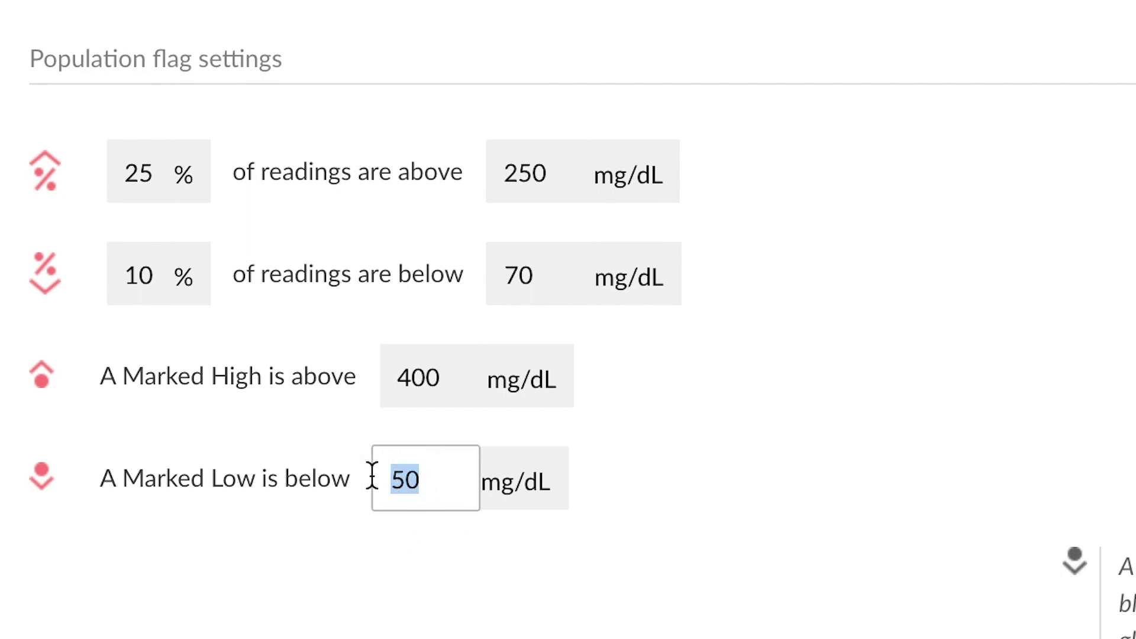
text(45)
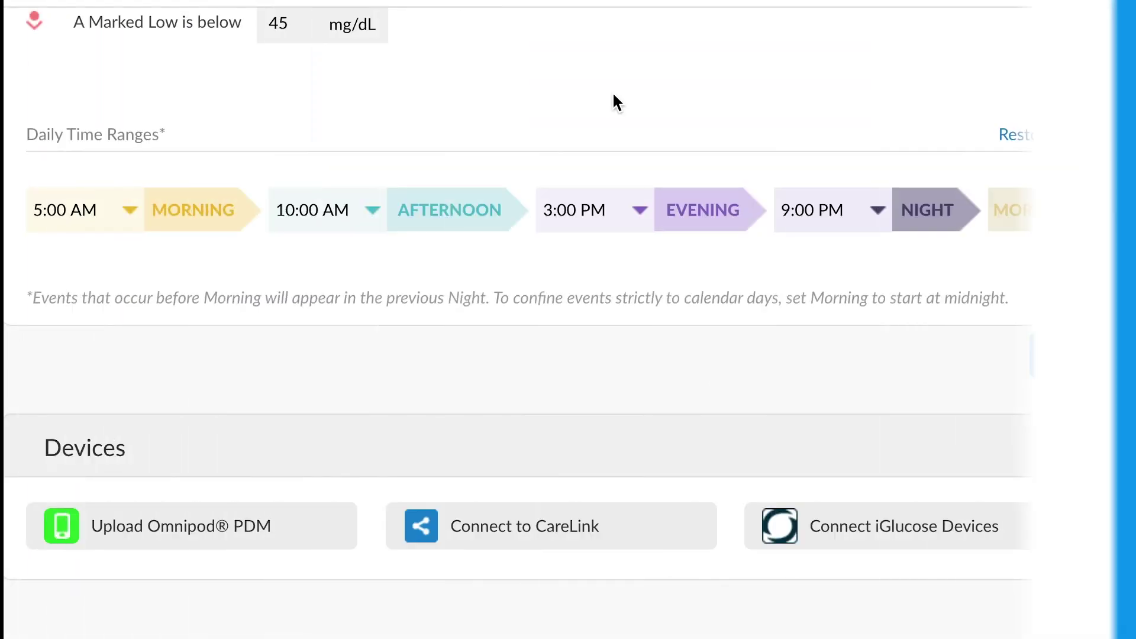
Step: Set the Morning daily time range to start at 6:00 AM instead of 5:00 AM
scroll(613, 101, down, 2)
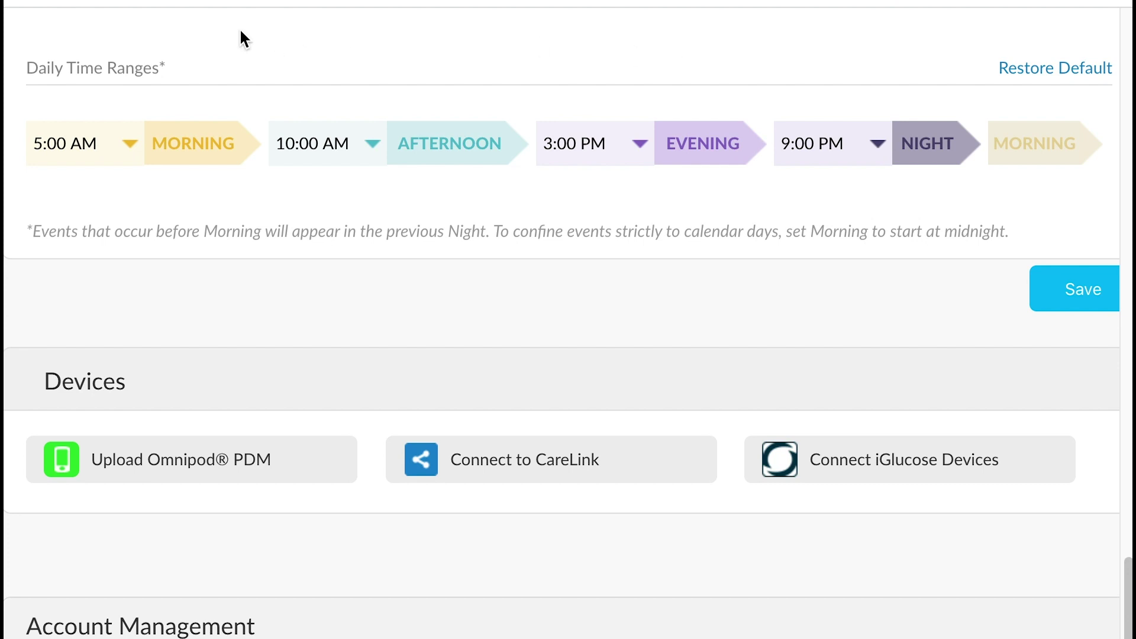
click(130, 146)
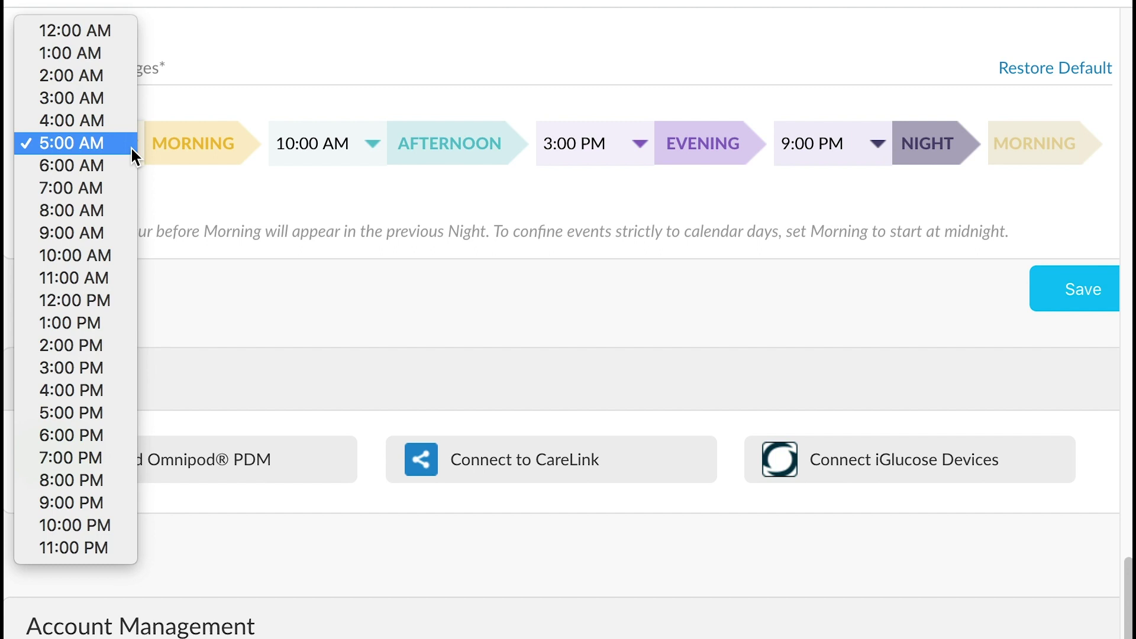
click(119, 172)
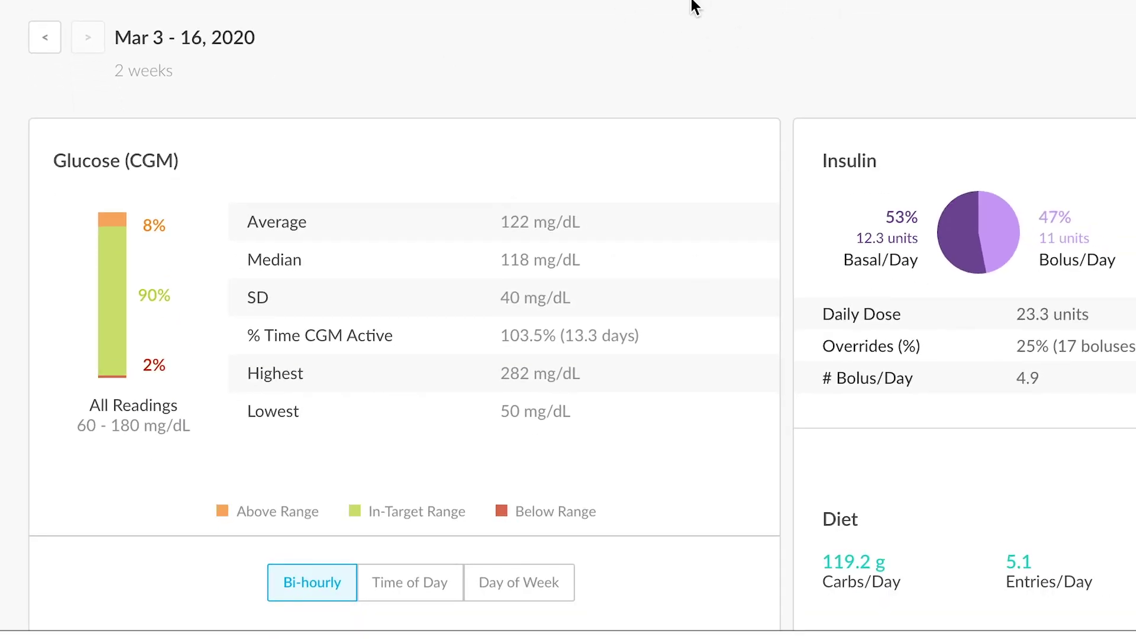
Step: Break the Summary glucose chart down by Time of Day, then by Day of Week
scroll(697, 5, down, 7)
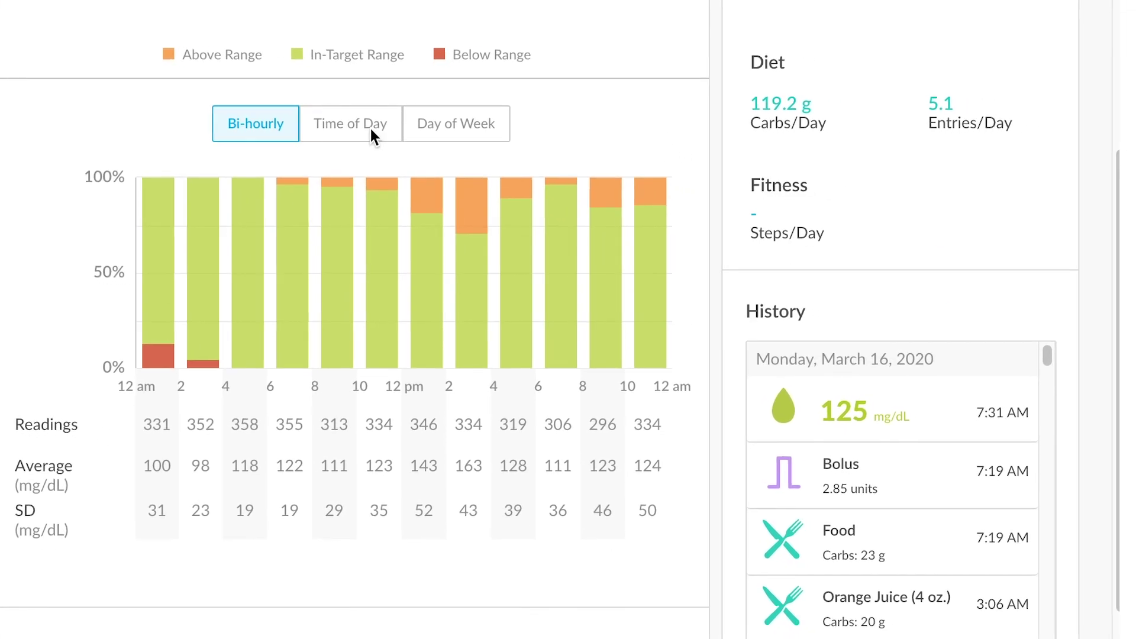
click(361, 126)
click(470, 126)
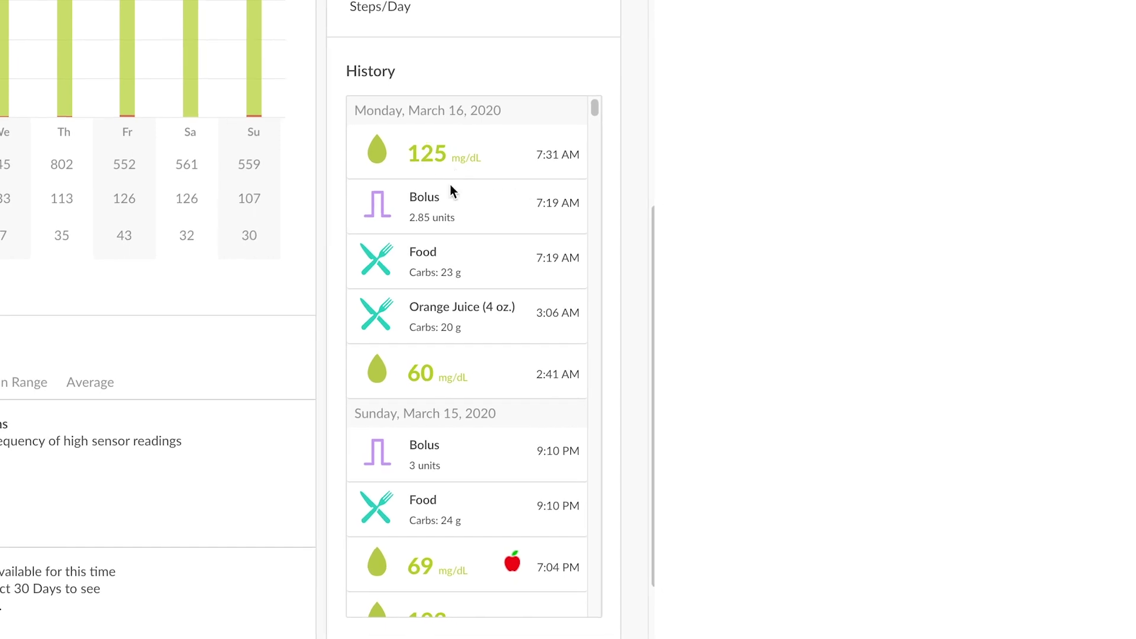
scroll(464, 185, down, 5)
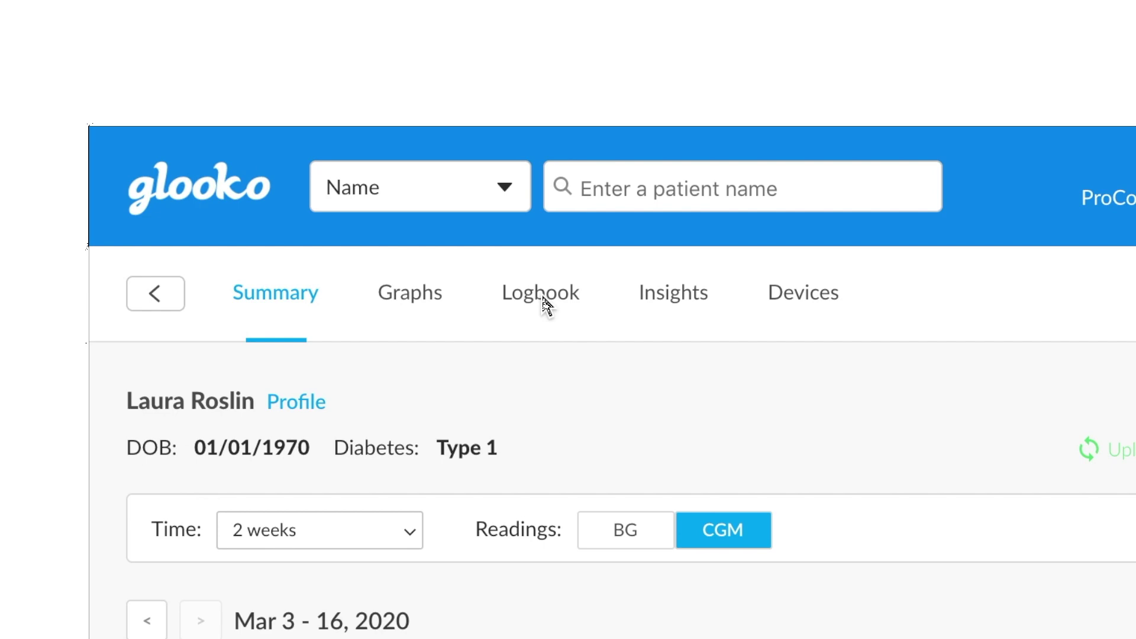
Step: Open the Logbook and scroll through daily BG, carb, bolus and basal rows
click(543, 297)
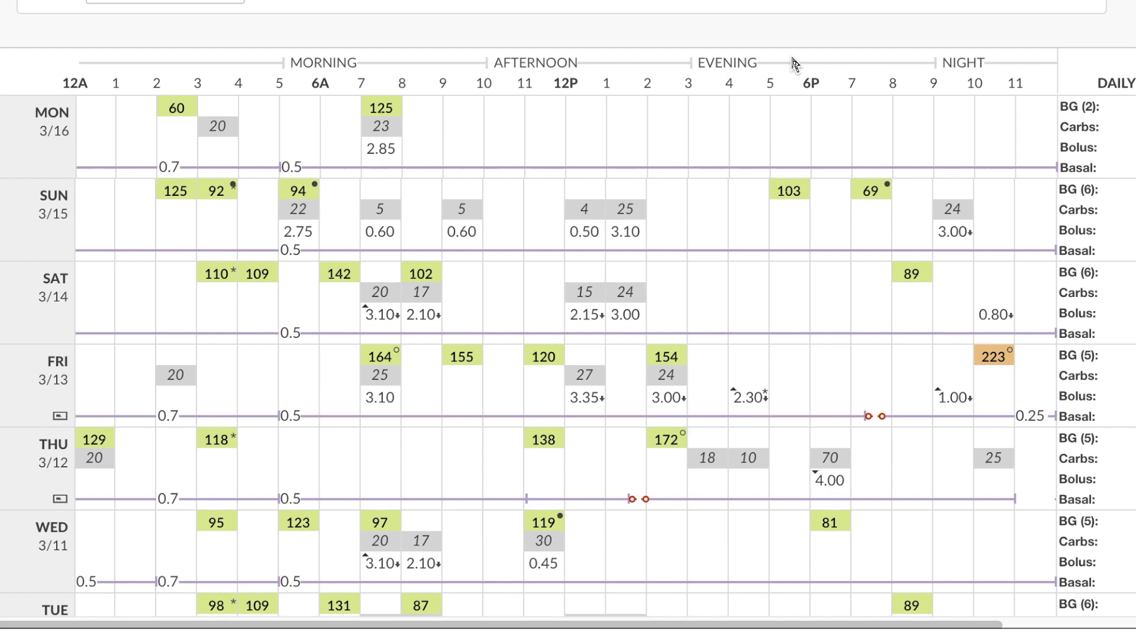
scroll(780, 32, down, 3)
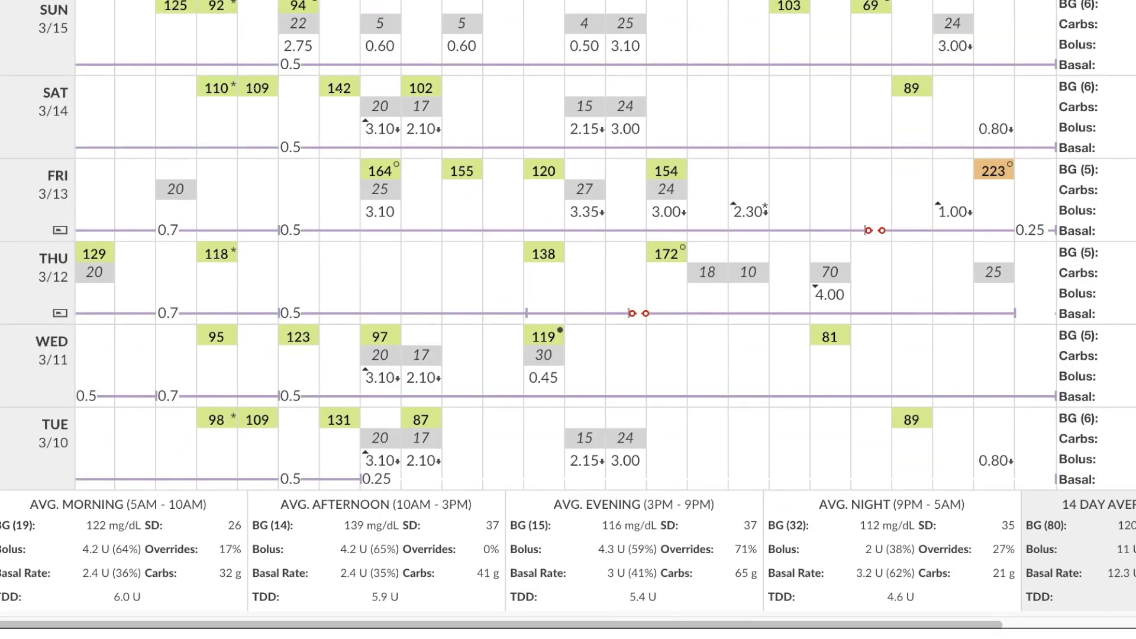
scroll(568, 320, down, 2)
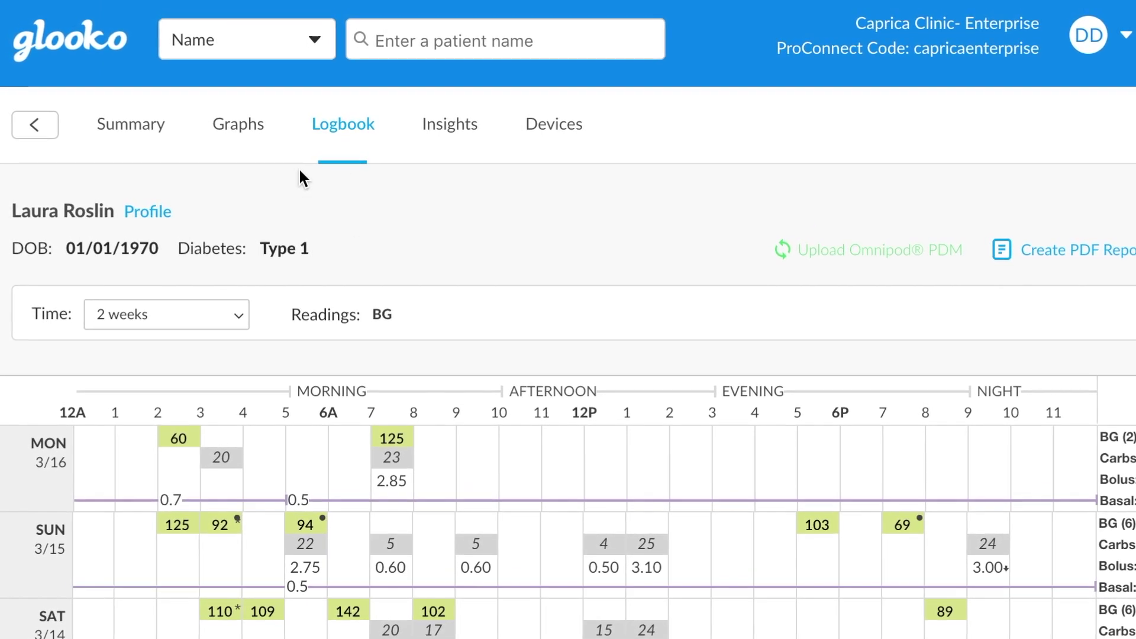
Step: Show the Mar 3–16 glucose, carbs and insulin graphs and the Insulin statistics for 3/4
click(240, 130)
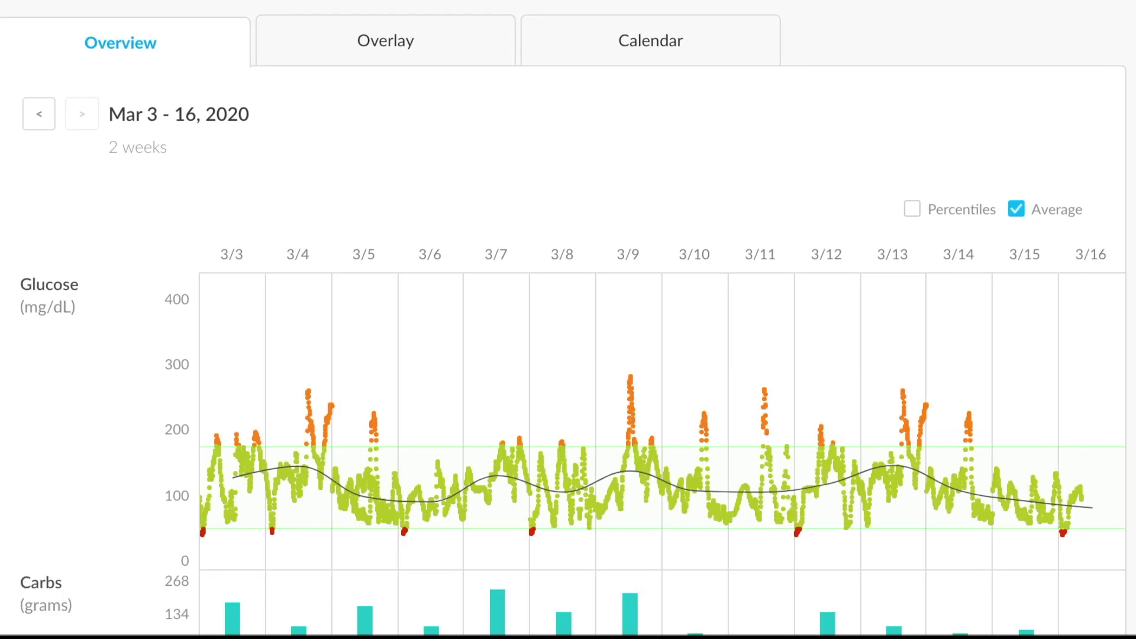
scroll(568, 355, down, 2)
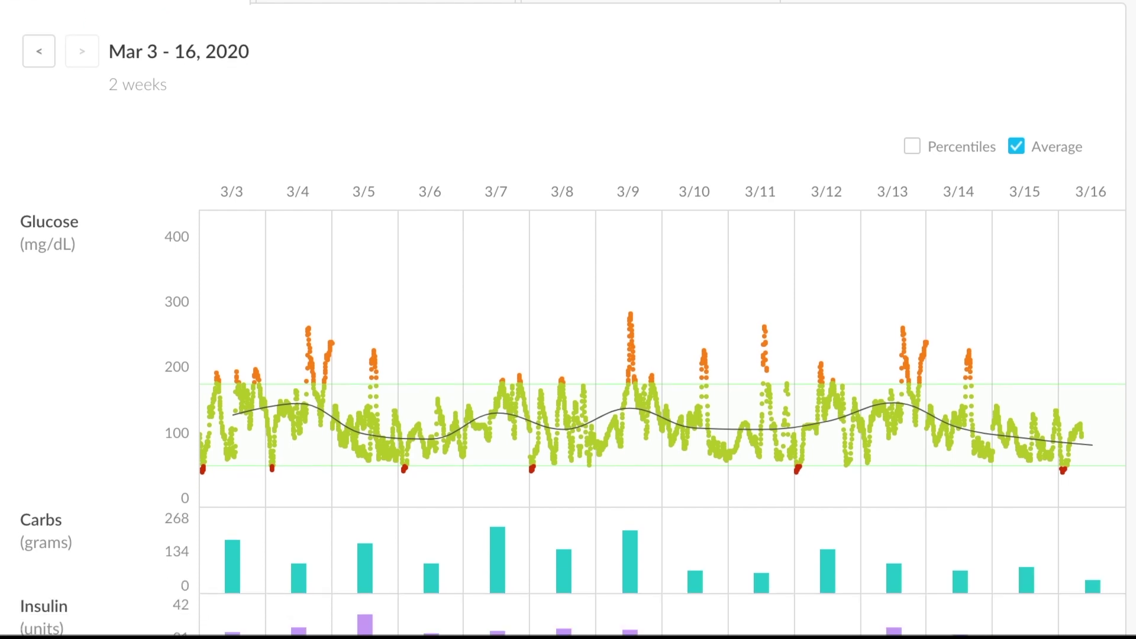
scroll(568, 355, down, 1)
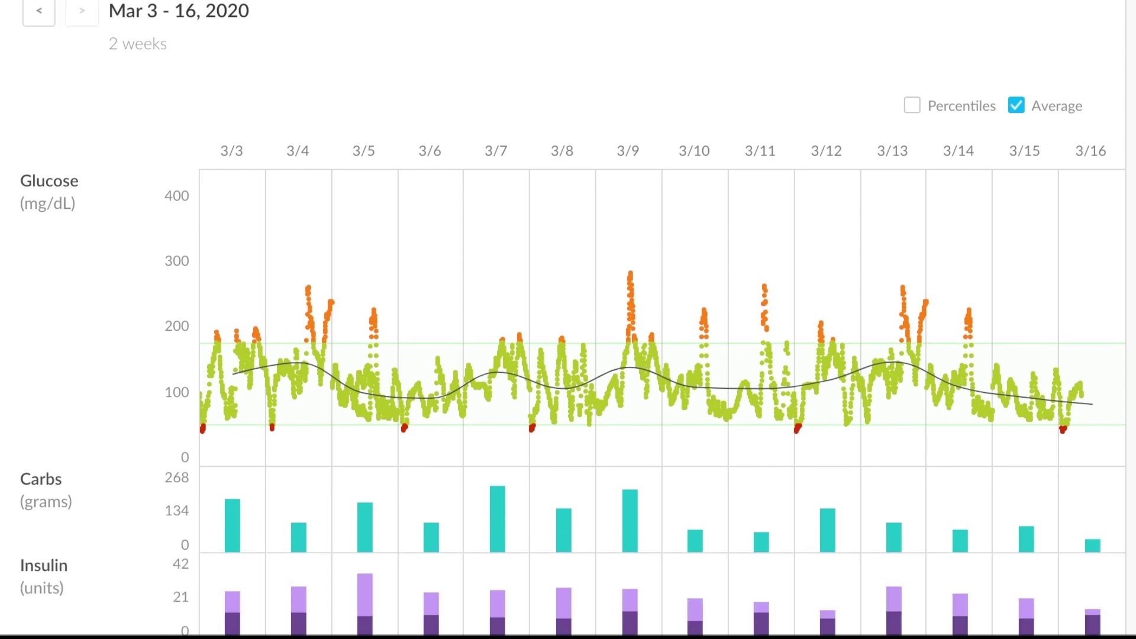
click(267, 202)
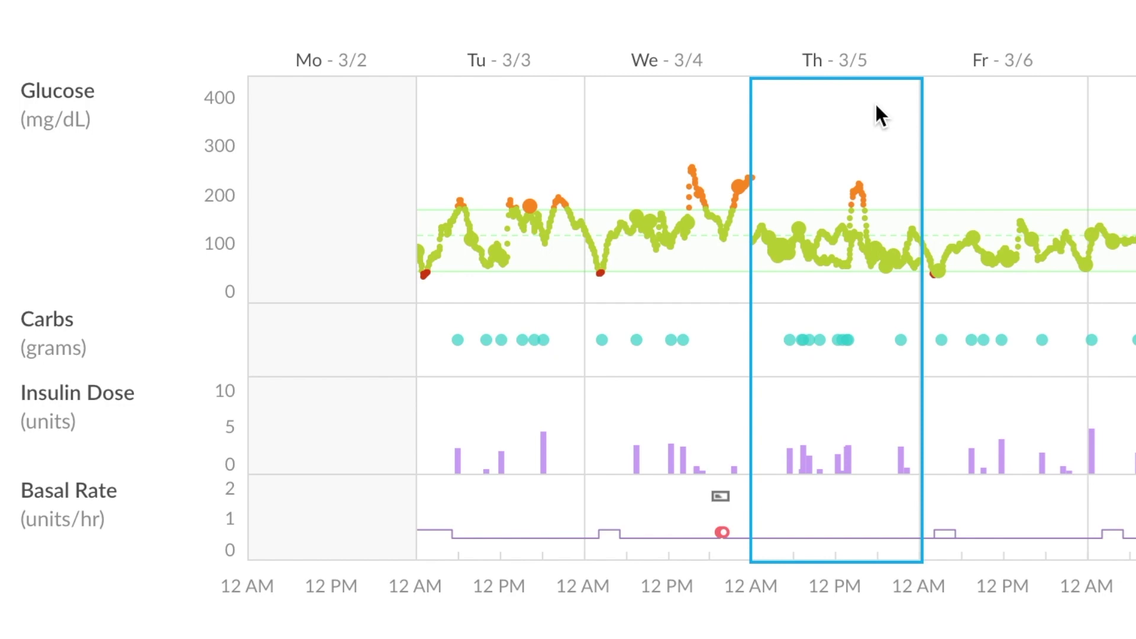
Step: Scroll through the weekly Calendar charts covering Tue 3/3 to Mon 3/16, 2020
scroll(770, 178, down, 5)
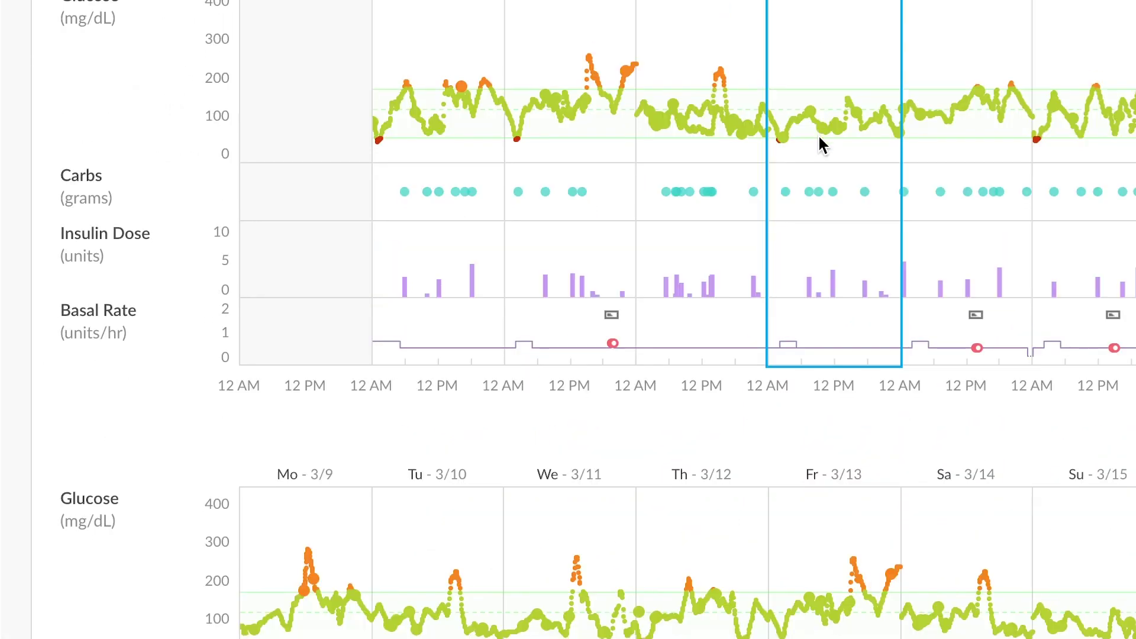
scroll(819, 138, down, 10)
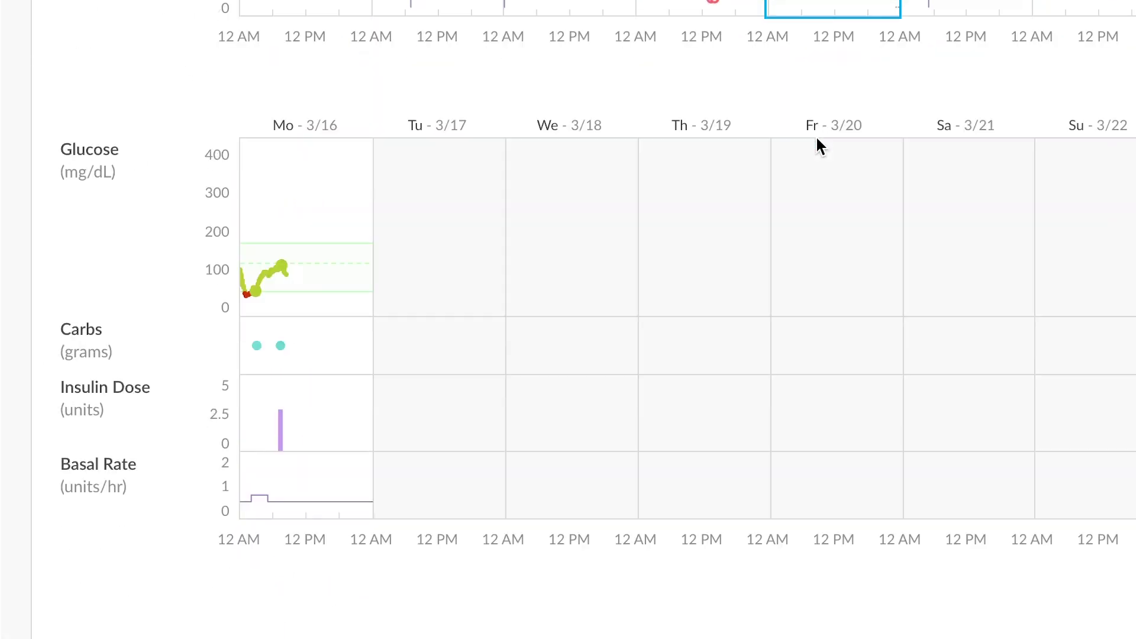
scroll(816, 138, down, 3)
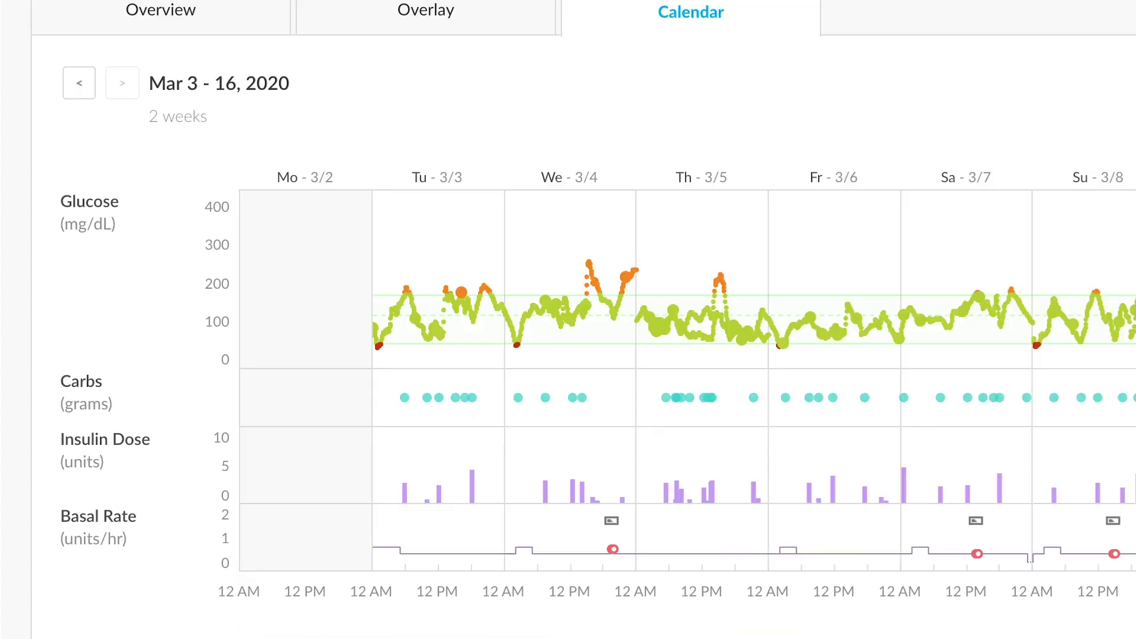
Step: Open the detailed view for Friday 3/6 and read a glucose reading's value
click(867, 227)
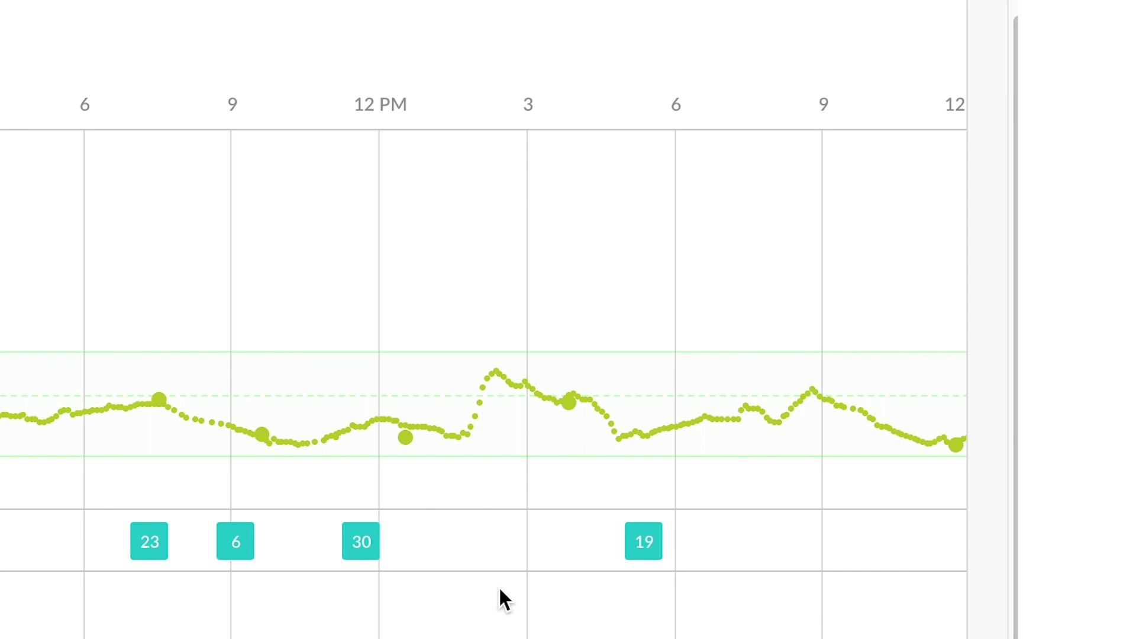
mouse_move(432, 424)
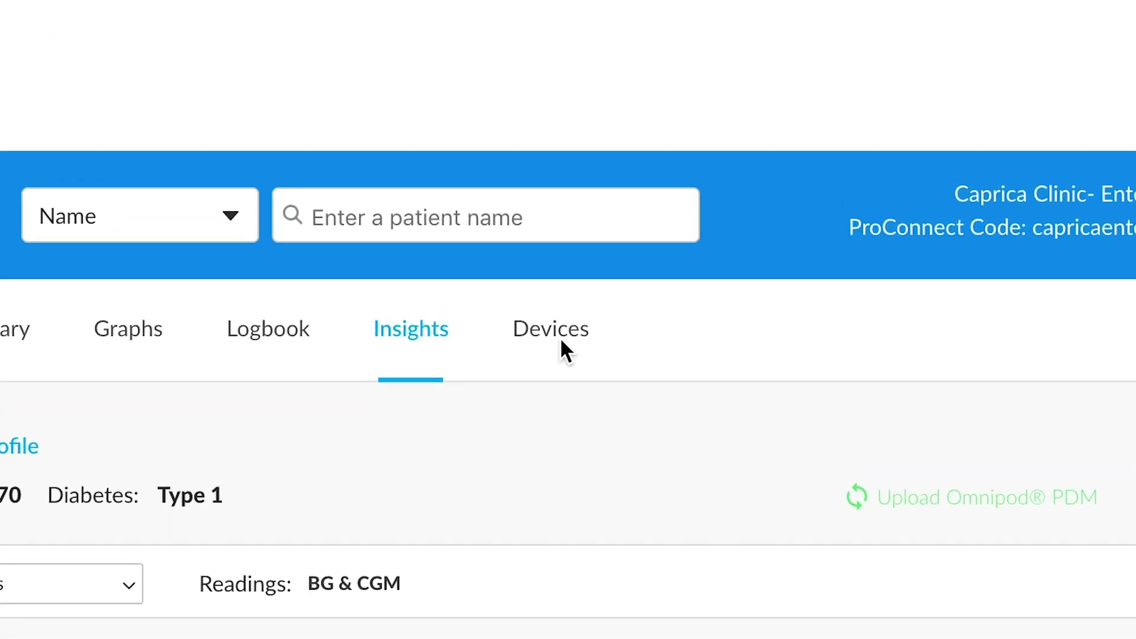
click(556, 332)
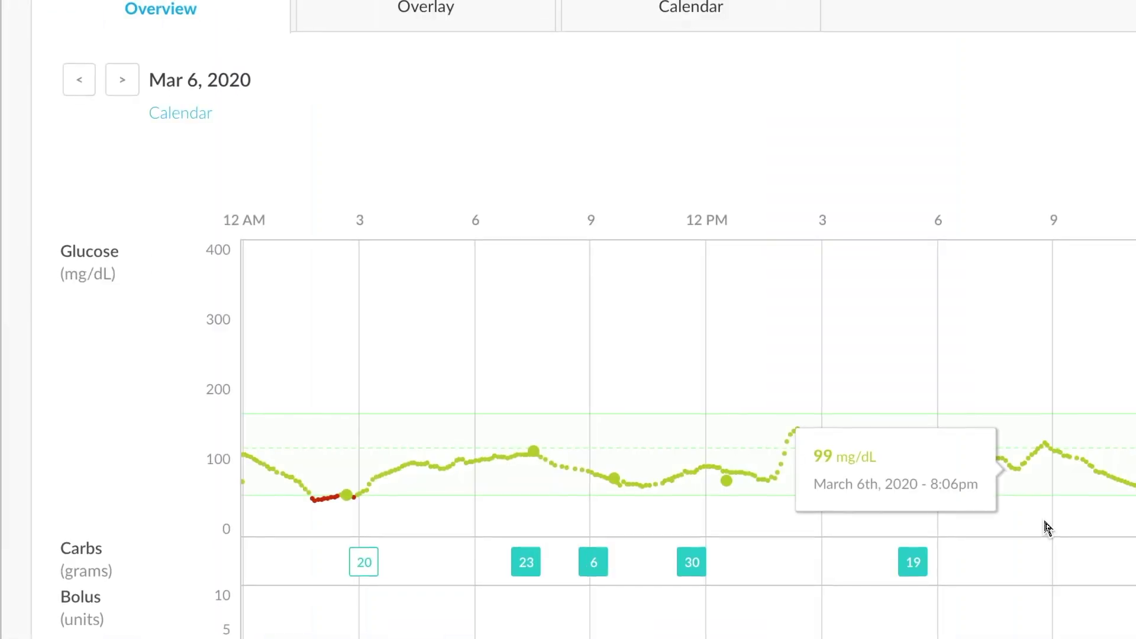
scroll(1048, 529, up, 7)
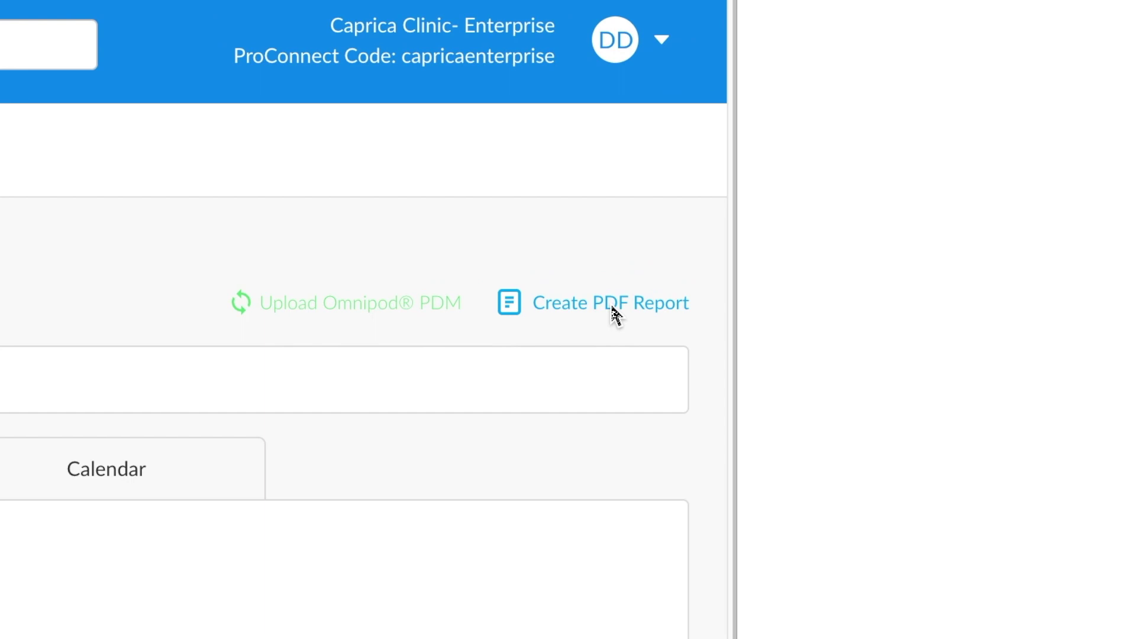
Step: Start a 1-week PDF report (03/10–03/16/2020) with the Summary, Logbook and Devices sections
click(838, 283)
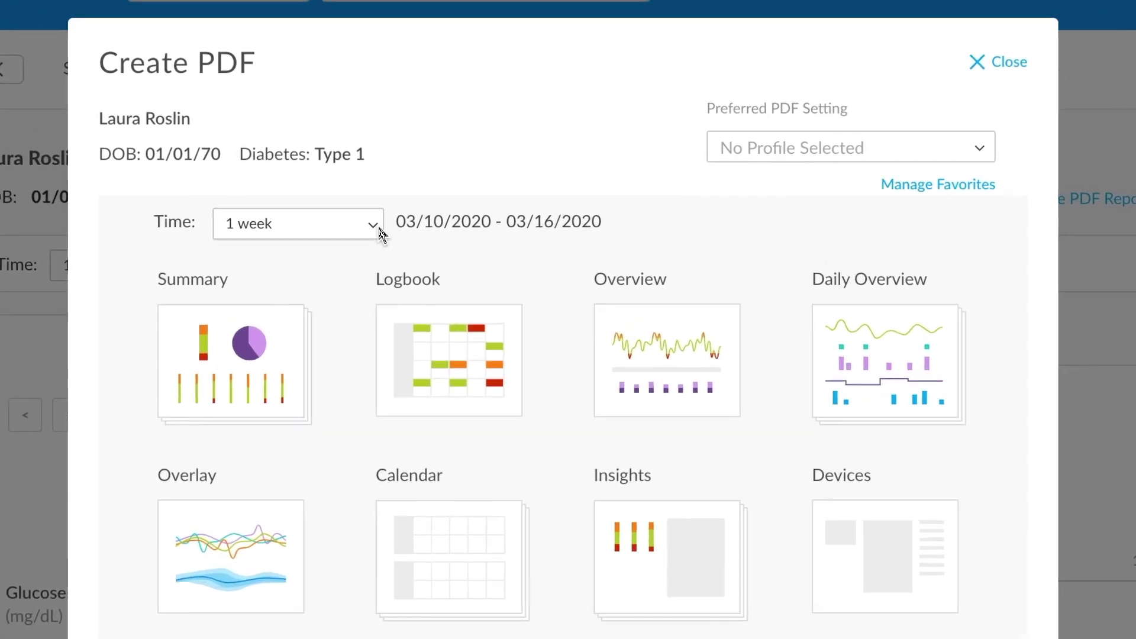
mouse_move(306, 408)
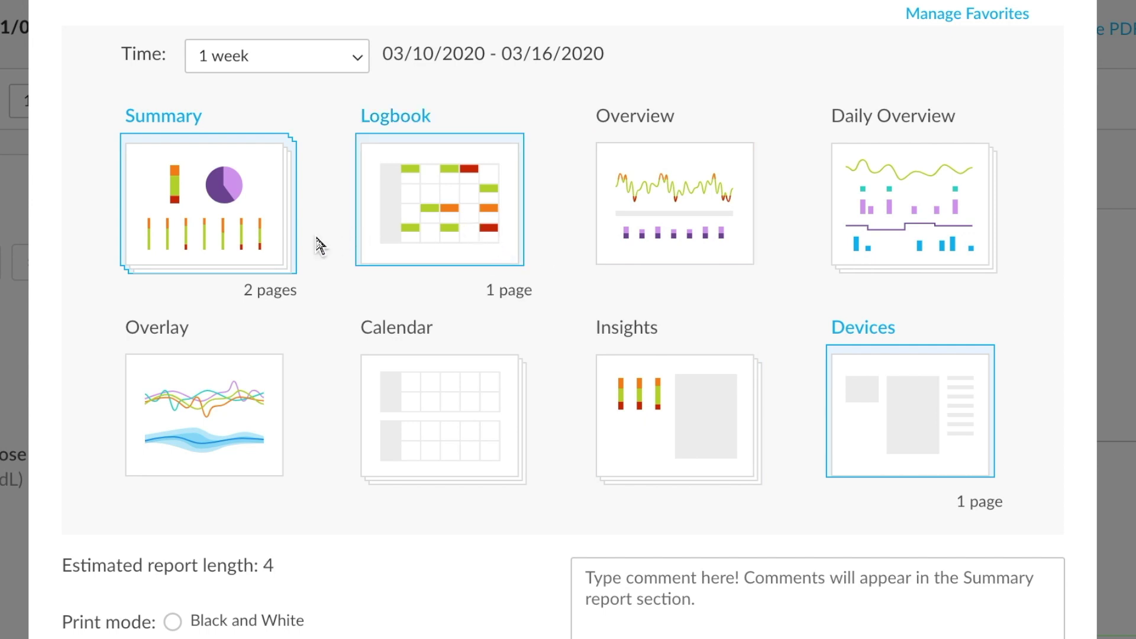
mouse_move(255, 238)
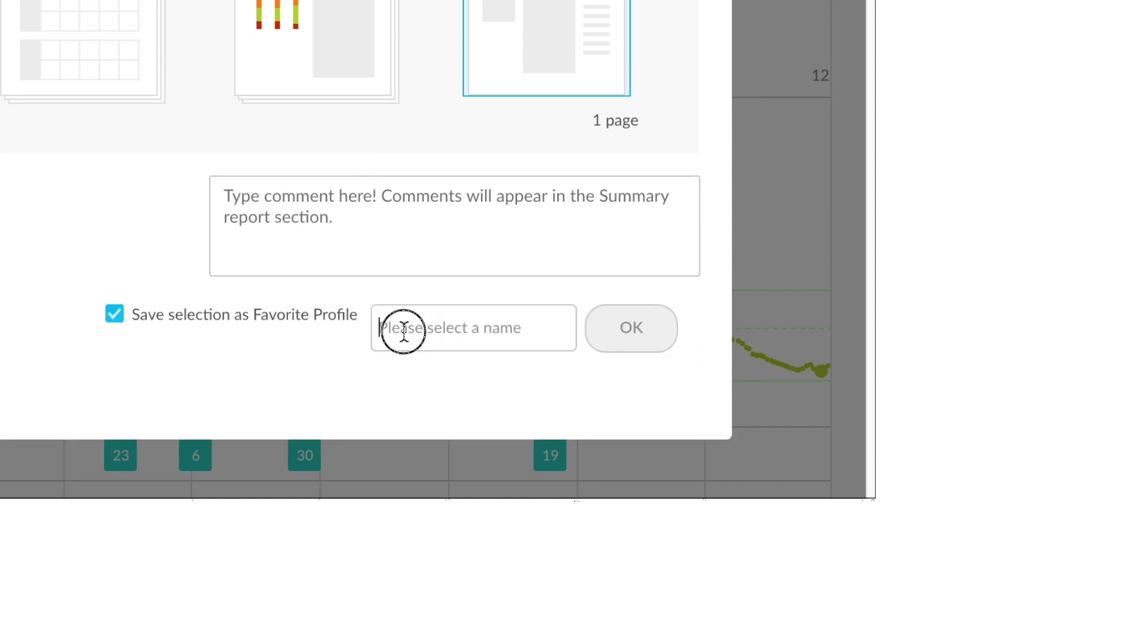
Step: Name the favorite profile 'MyFav1' and confirm it
text(MyFav)
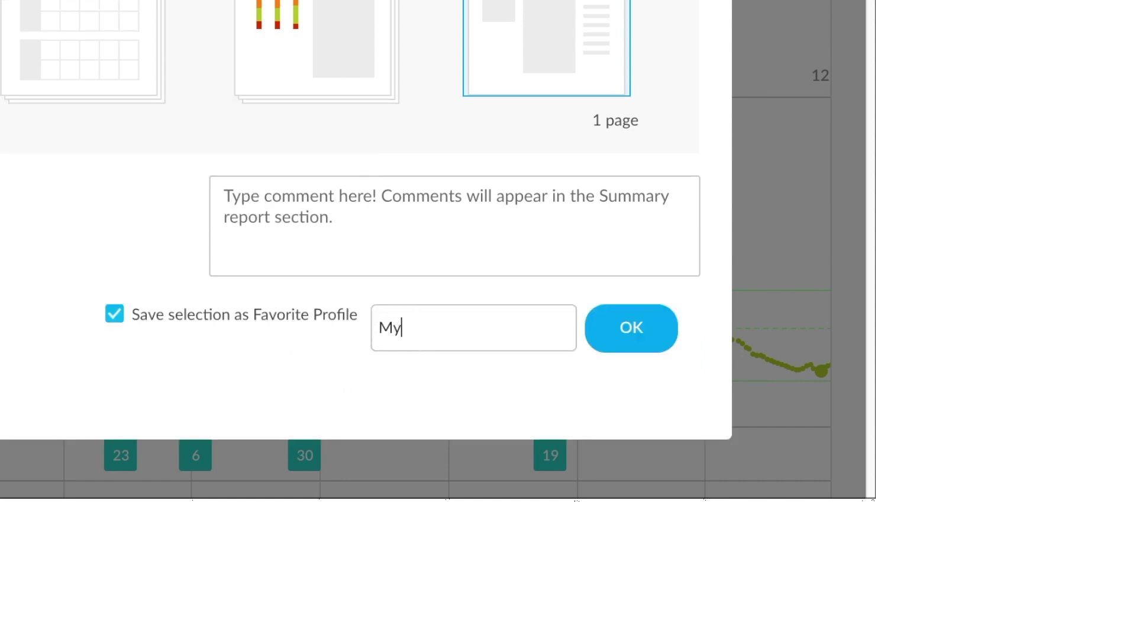
text(1)
click(646, 333)
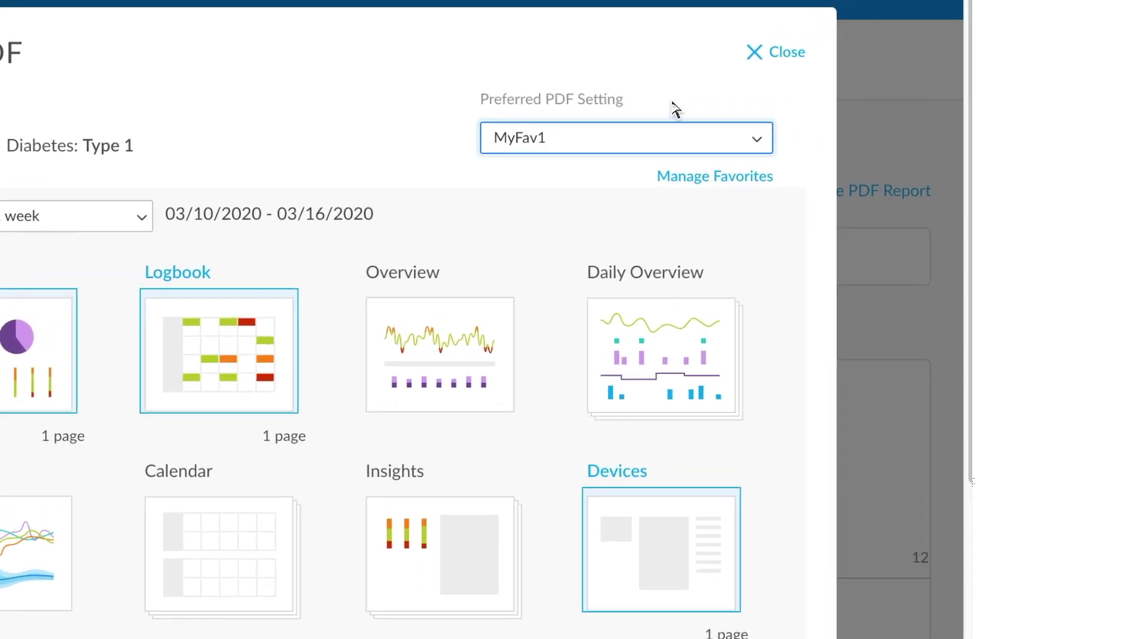
Step: Choose MyFav1 as the preferred PDF setting and close the Create PDF dialog
click(779, 134)
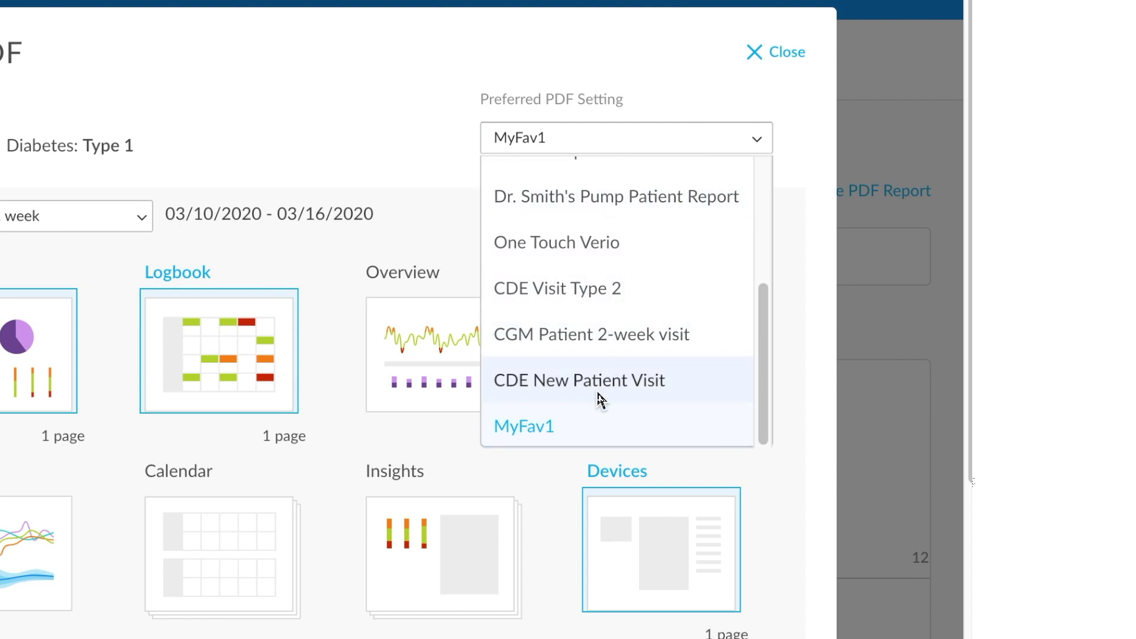
click(556, 427)
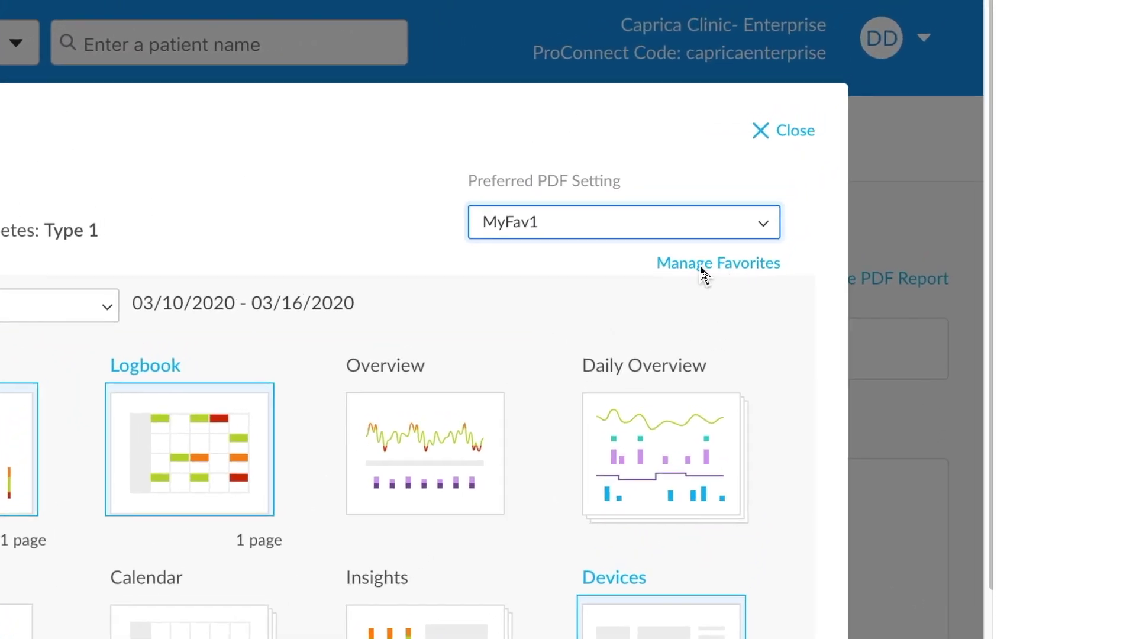
click(734, 272)
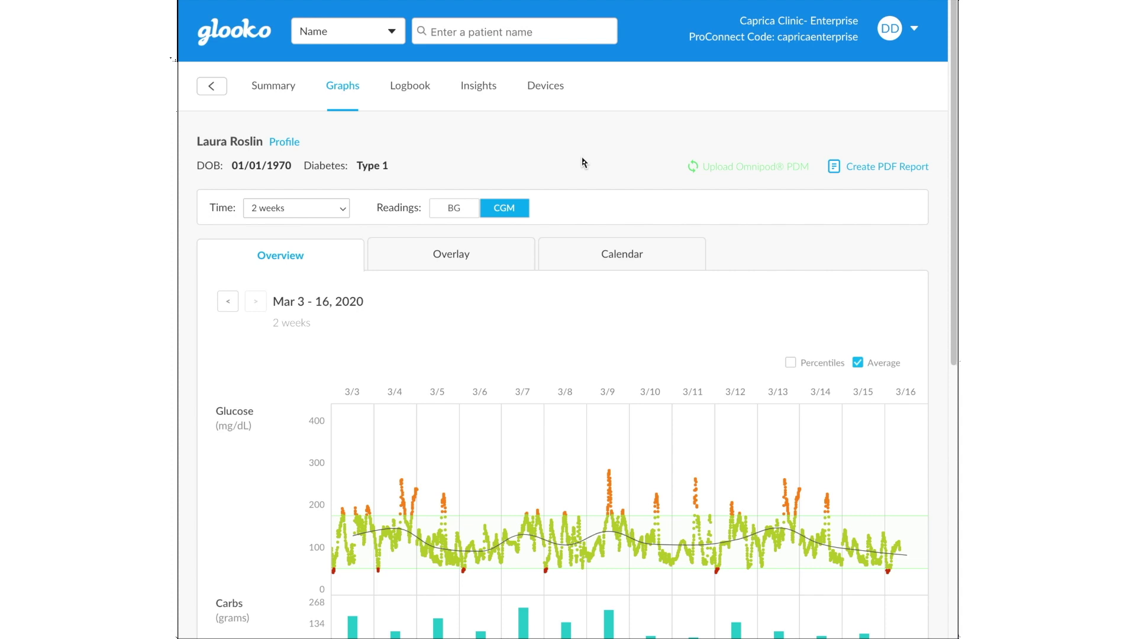
Step: Return to the clinic patient list and show the Assign Devices list of unassigned devices
click(234, 33)
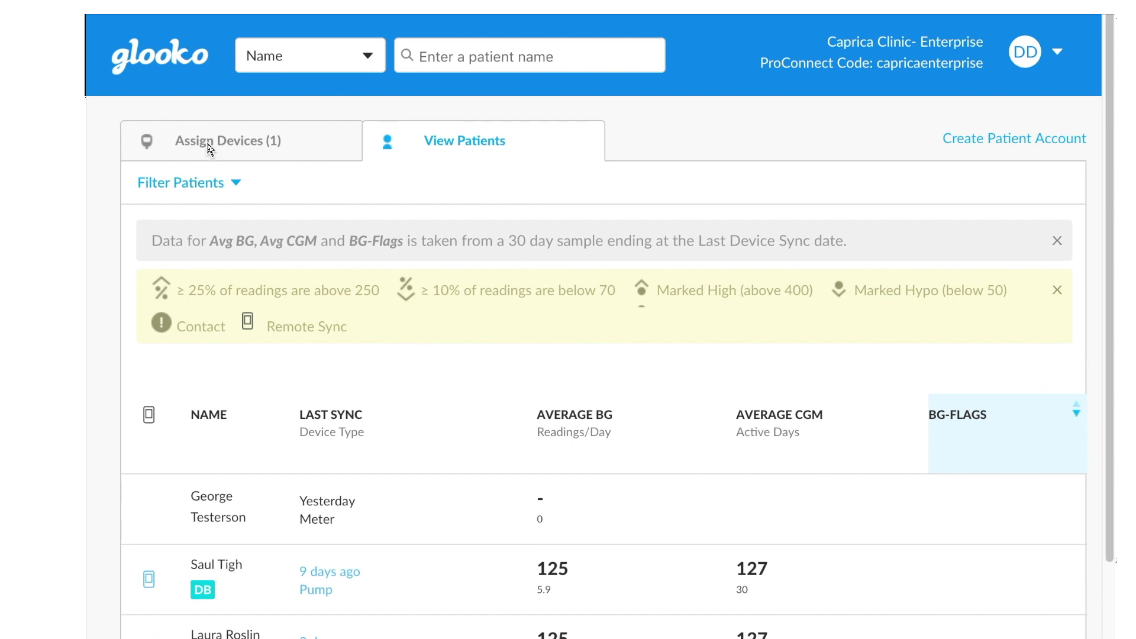
click(293, 148)
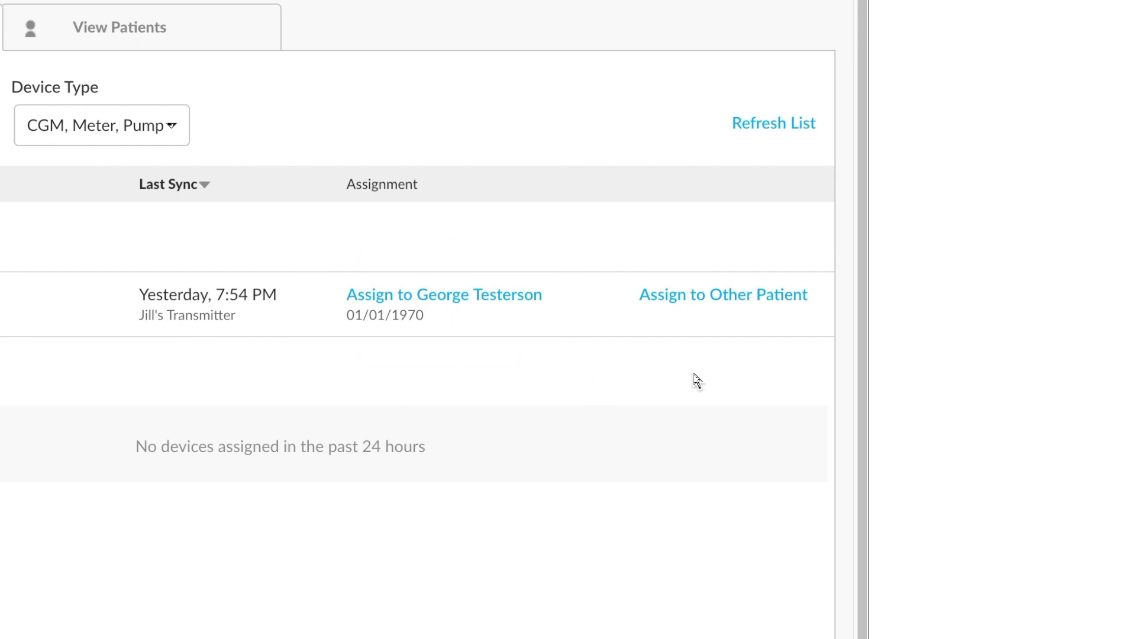
Step: Cancel the Find or Create a Patient form, leaving the Bayer Contour meter unassigned
click(727, 296)
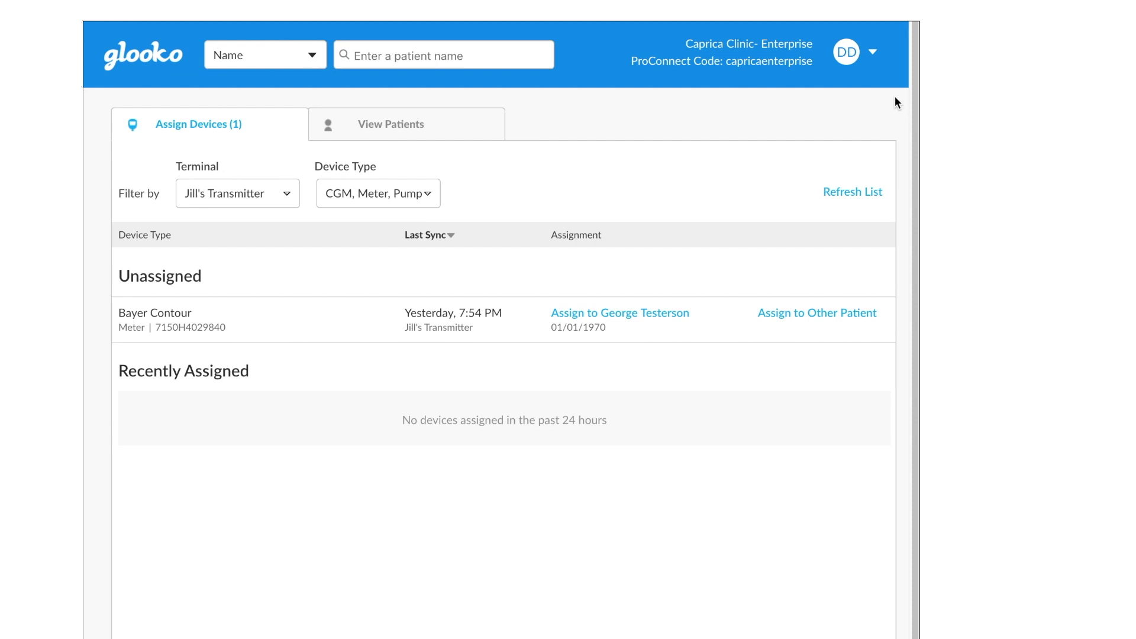
Step: Open Settings from the DD account menu and scroll through the Account and Site Profile details
click(872, 52)
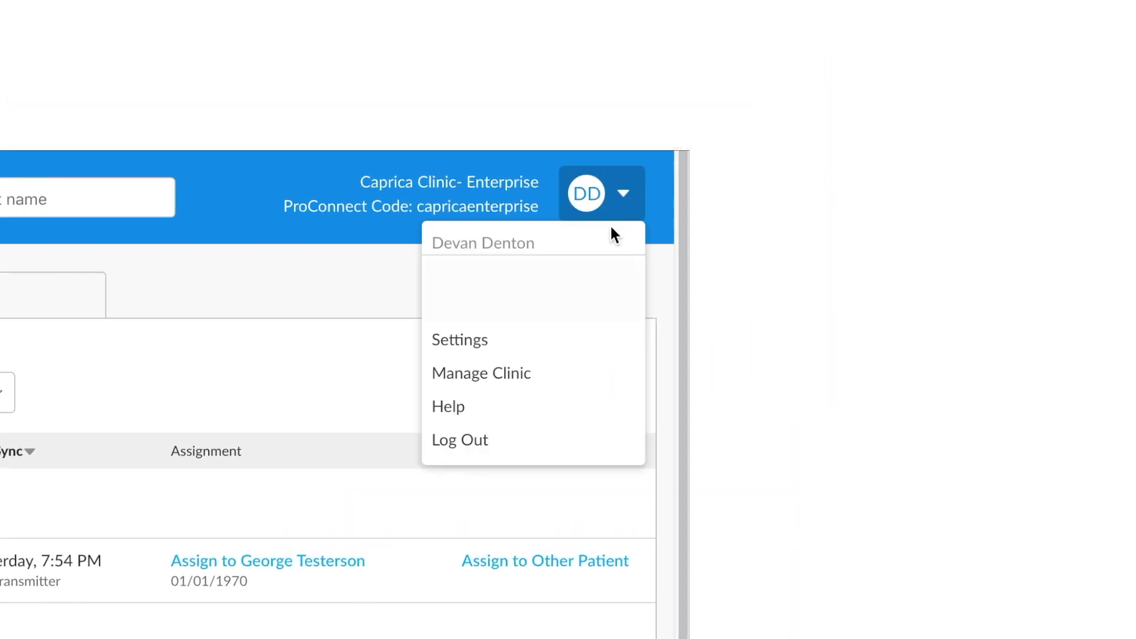
click(475, 338)
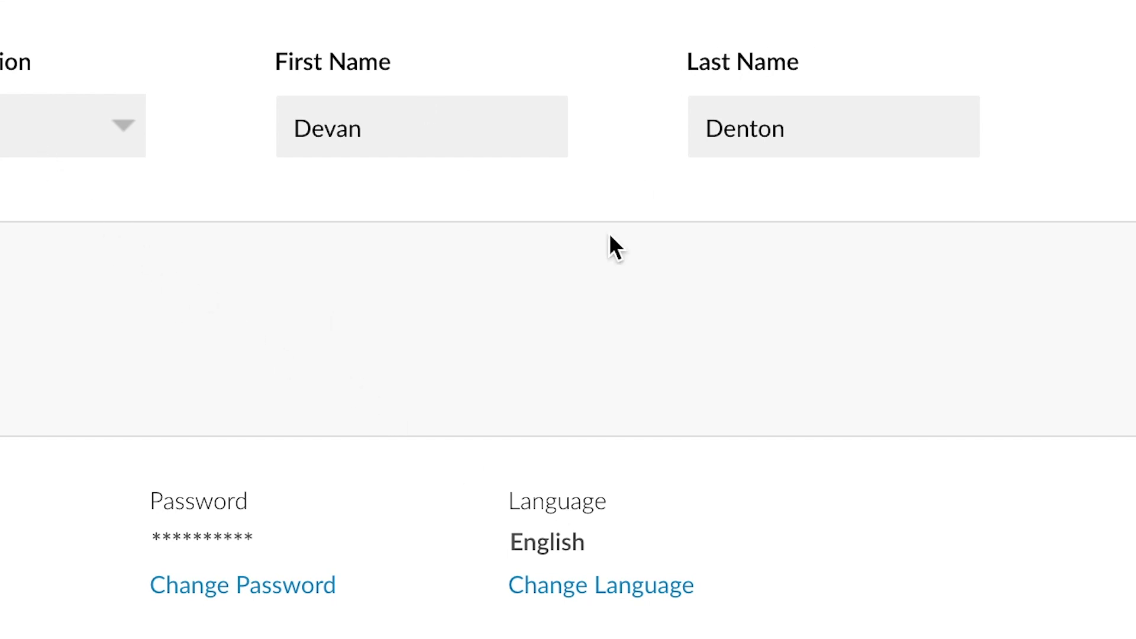
scroll(807, 300, down, 4)
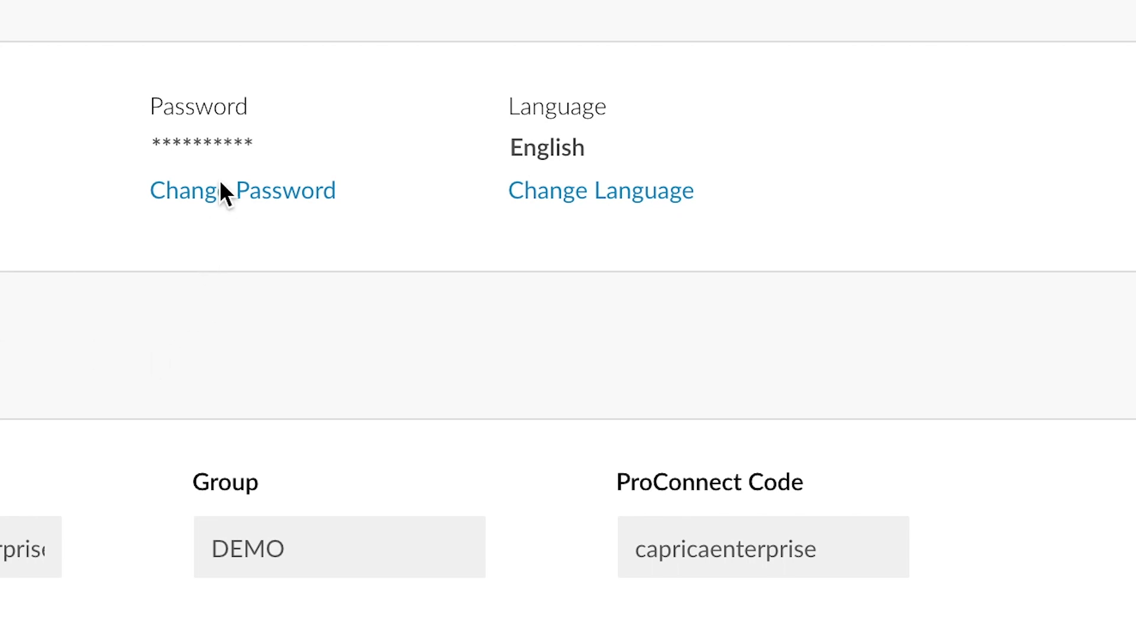
scroll(817, 355, down, 3)
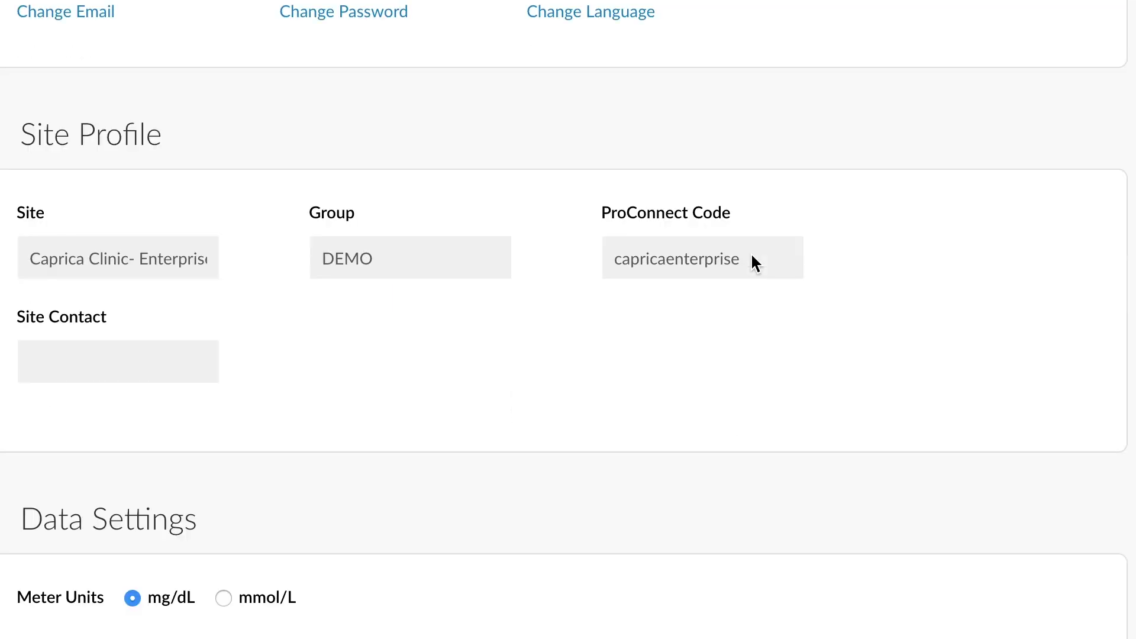
scroll(751, 255, down, 1)
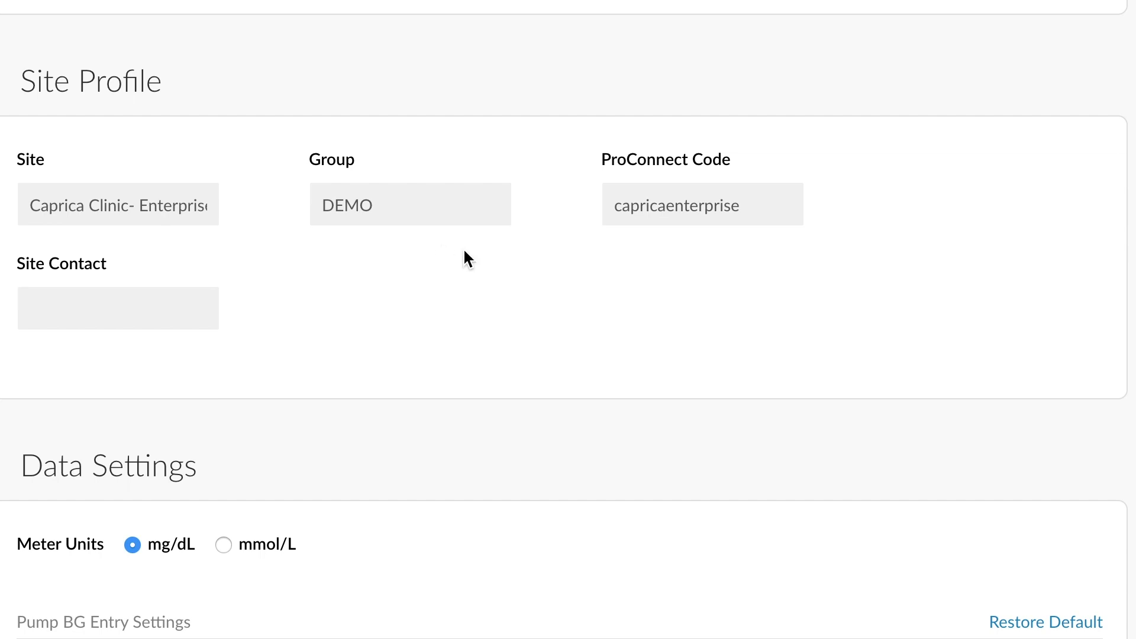
Step: In Population flag settings, replace the Marked High value 400 with 500
scroll(472, 323, down, 5)
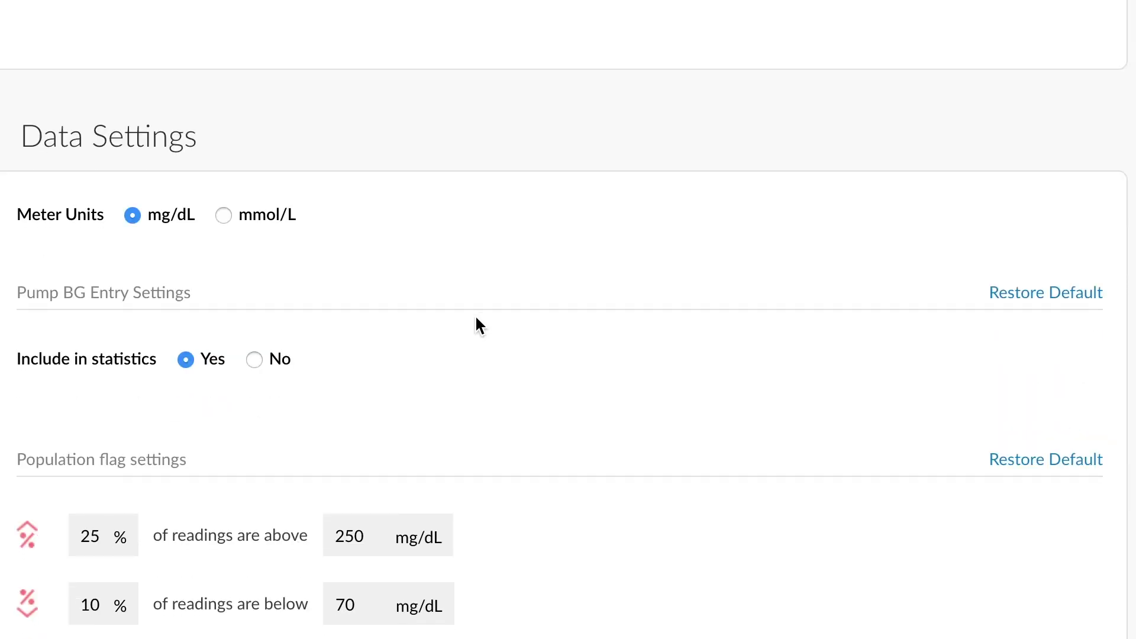
scroll(477, 320, down, 3)
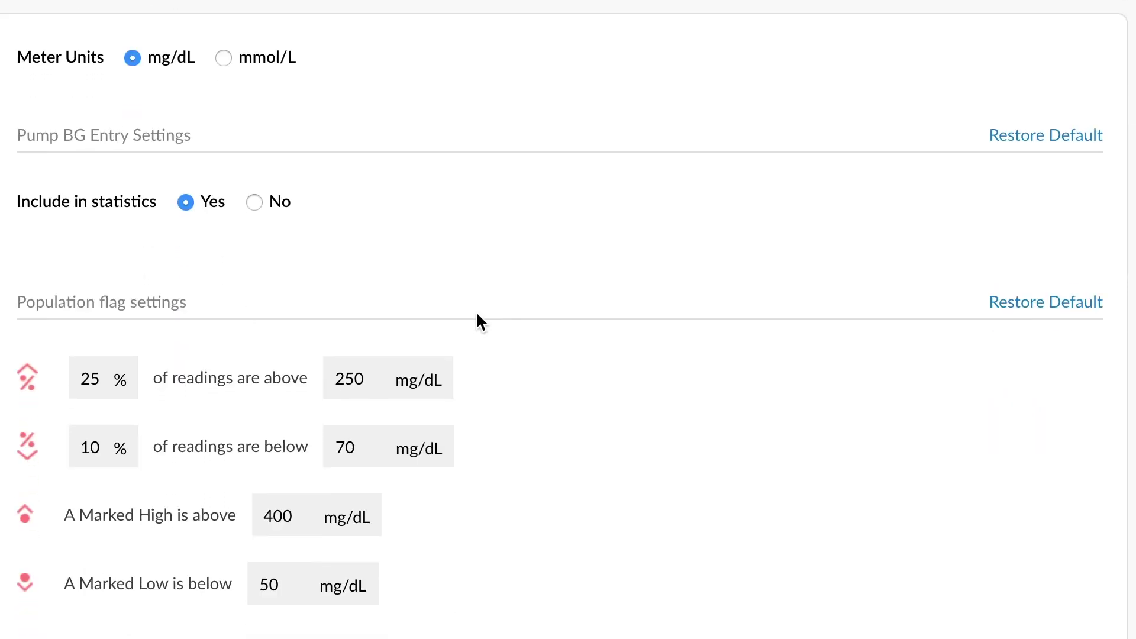
scroll(477, 321, down, 1)
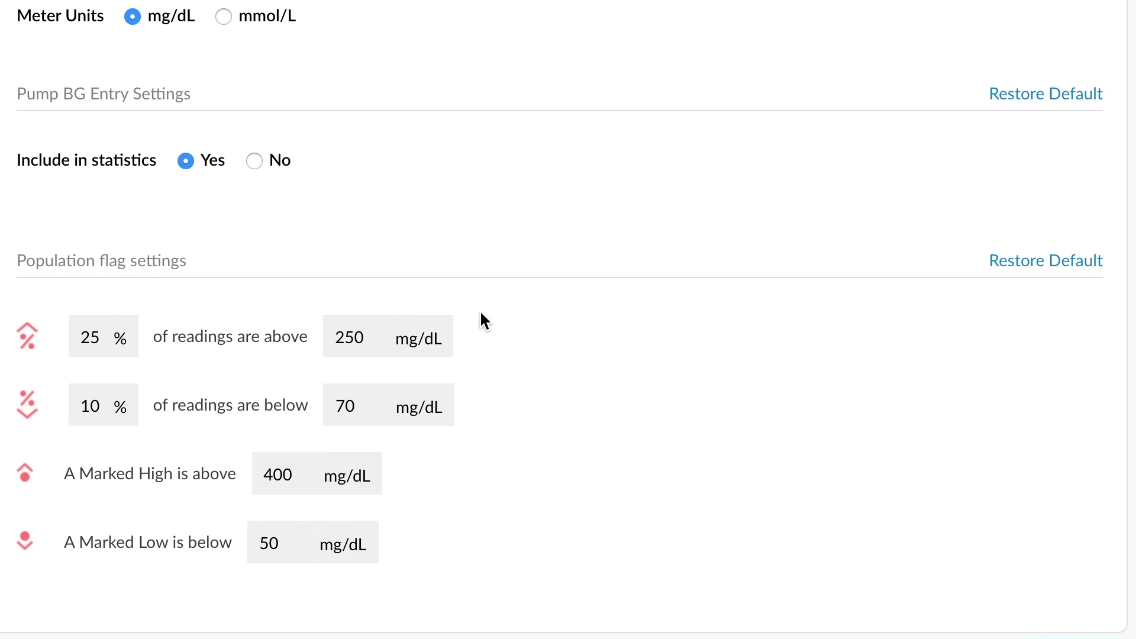
scroll(480, 313, down, 4)
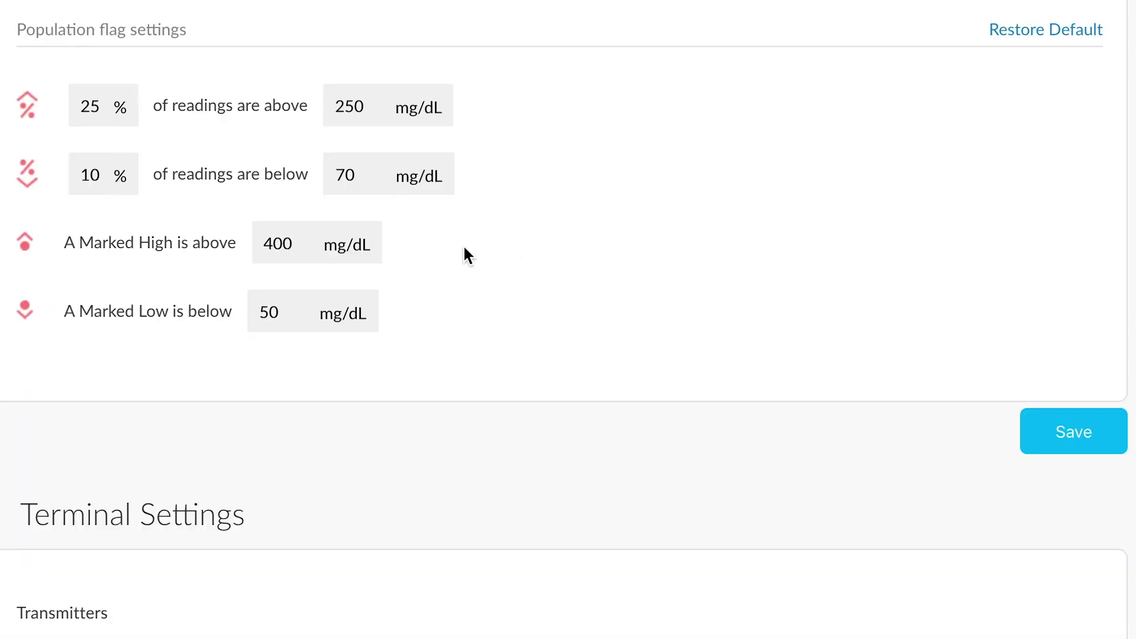
double_click(300, 241)
text(500)
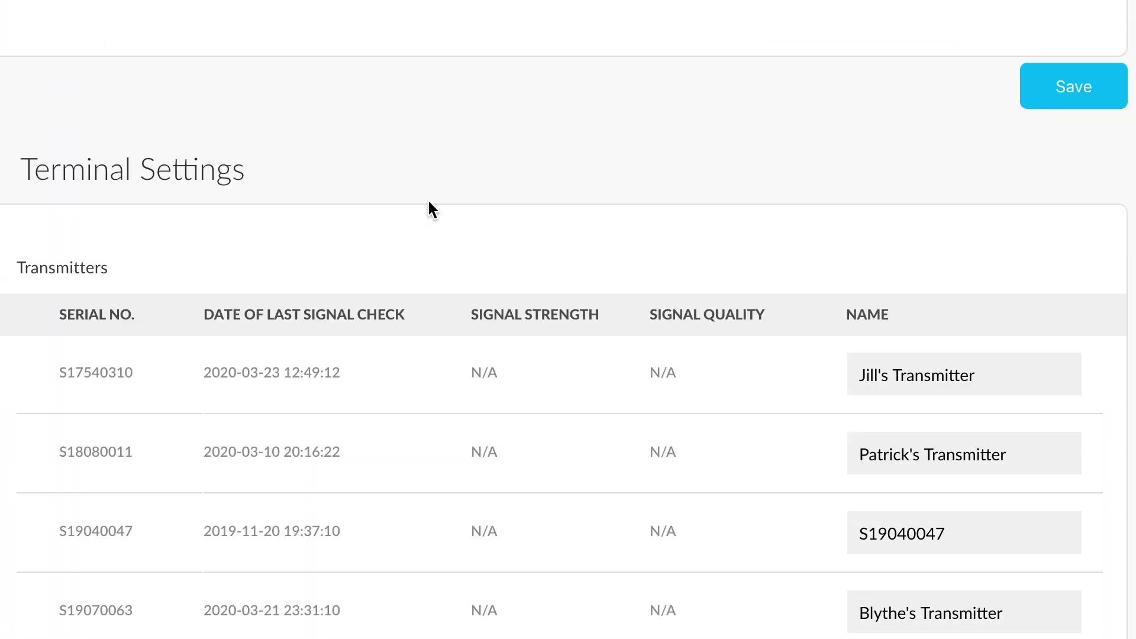
scroll(430, 201, up, 1)
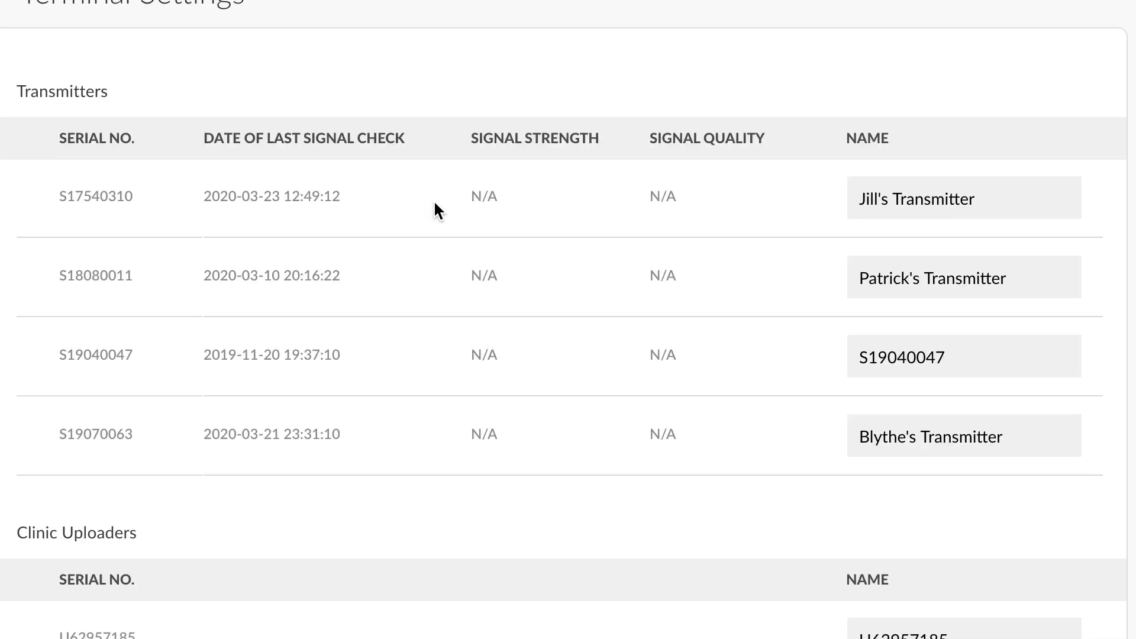
scroll(434, 202, down, 2)
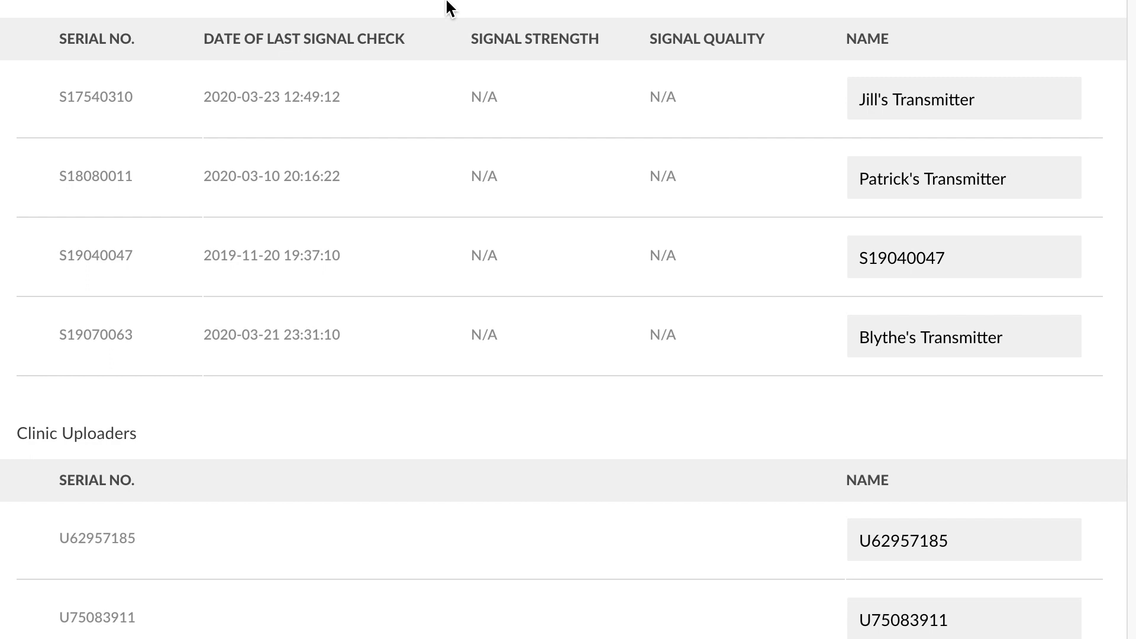
double_click(81, 93)
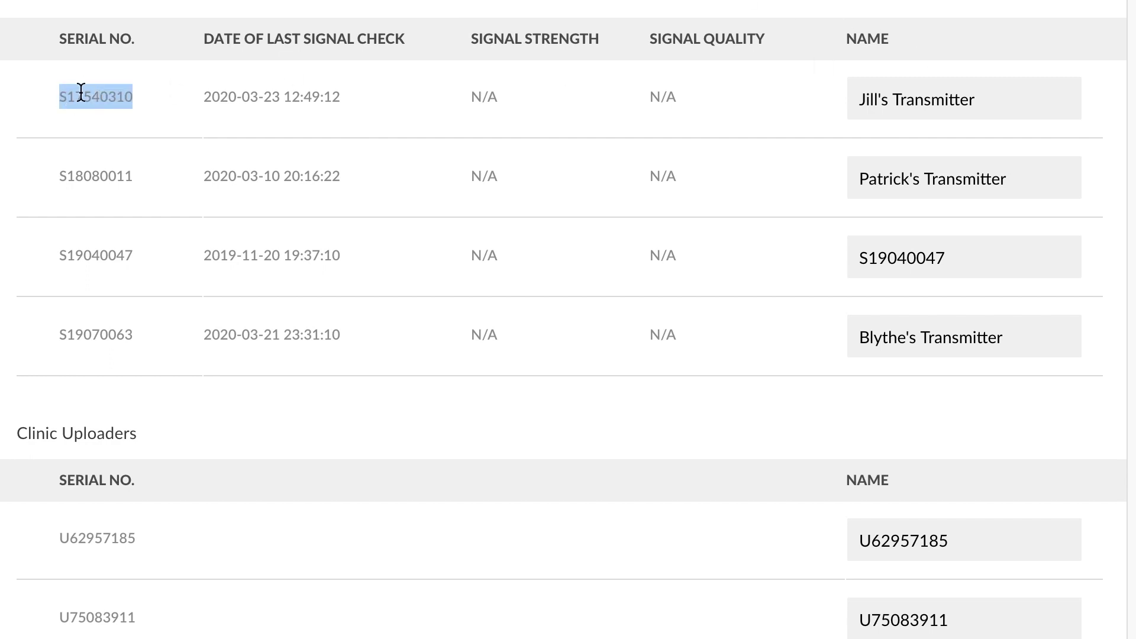
click(998, 107)
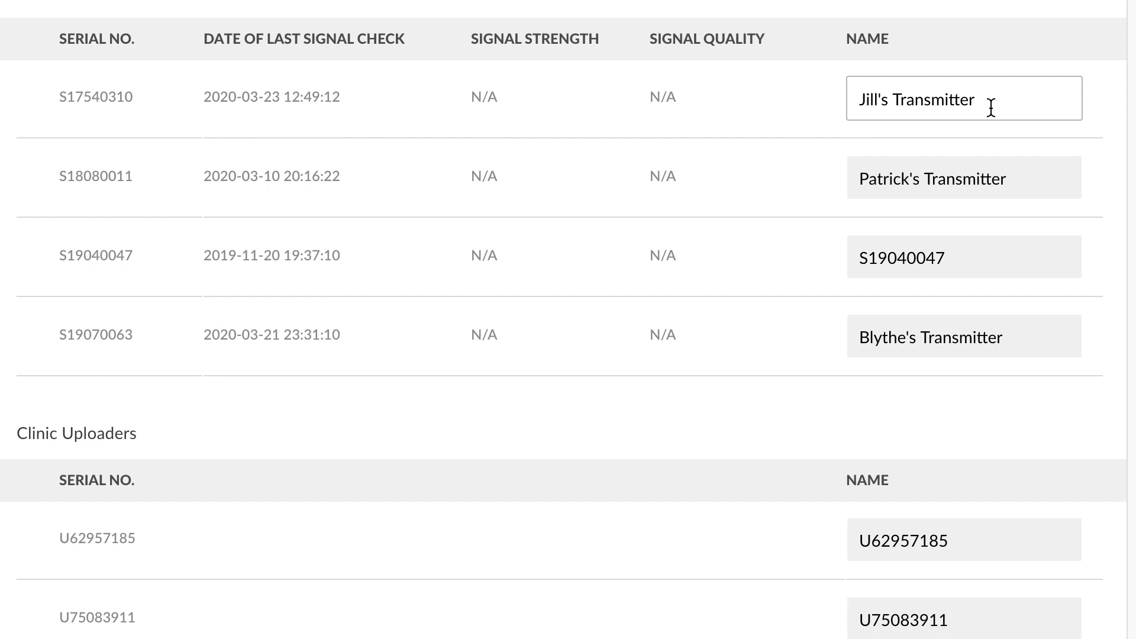
drag(991, 107, 832, 96)
scroll(477, 350, down, 2)
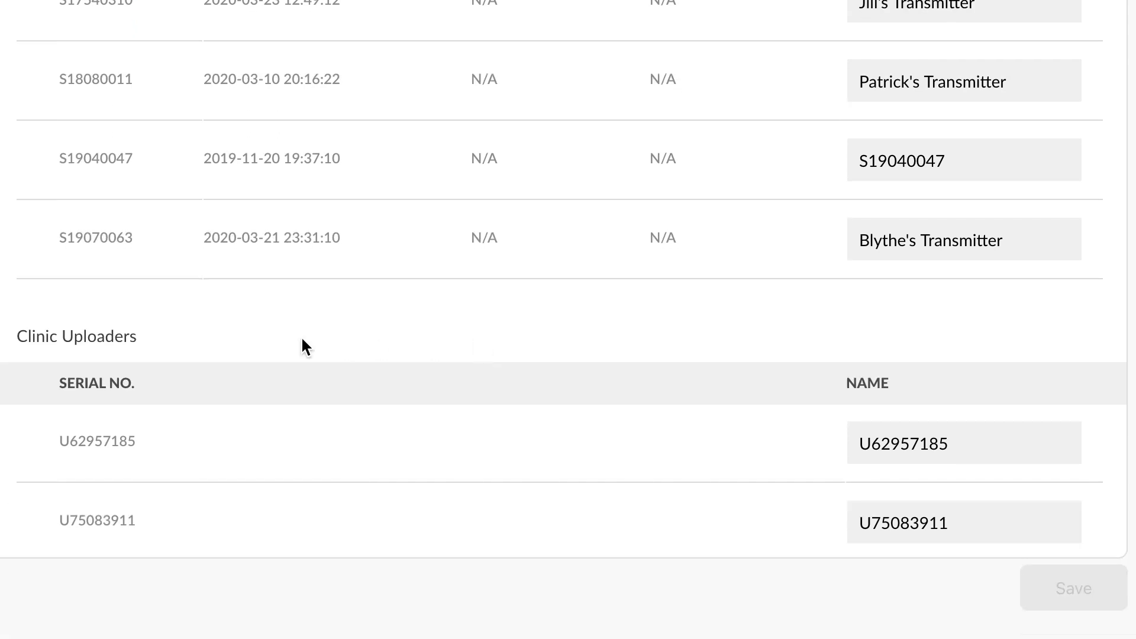
scroll(248, 331, down, 3)
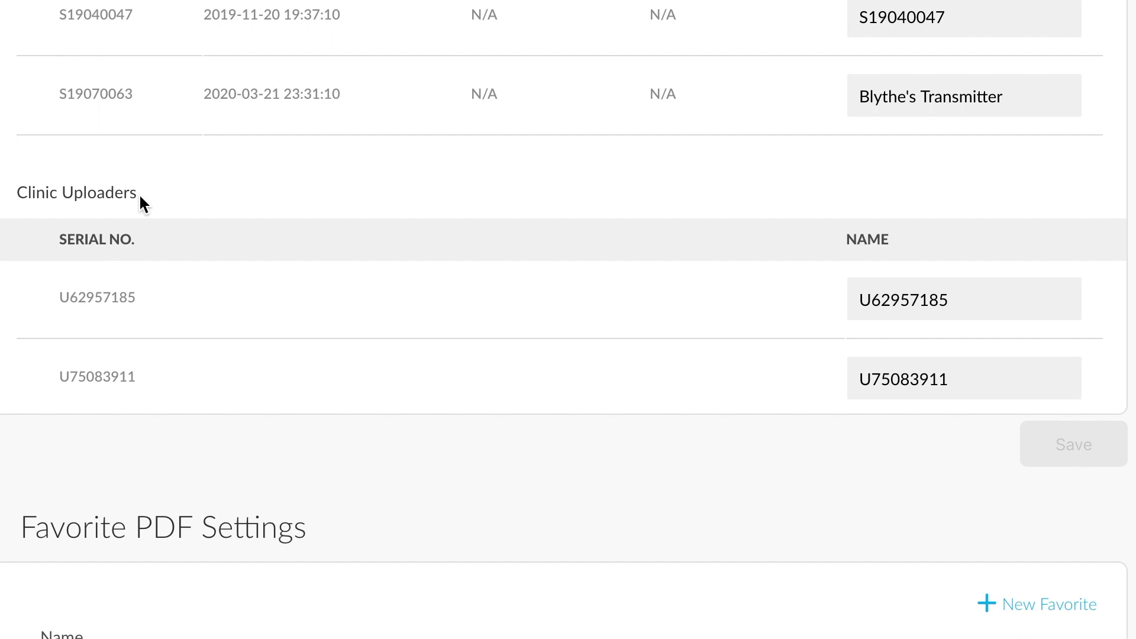
click(1006, 313)
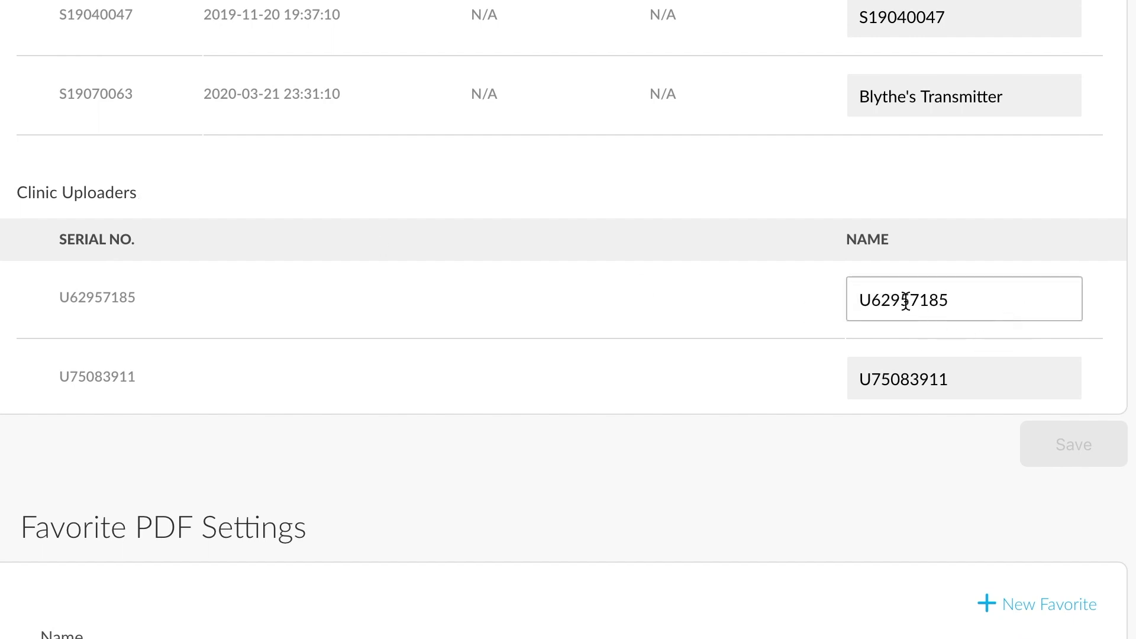
scroll(456, 474, up, 5)
scroll(462, 493, down, 10)
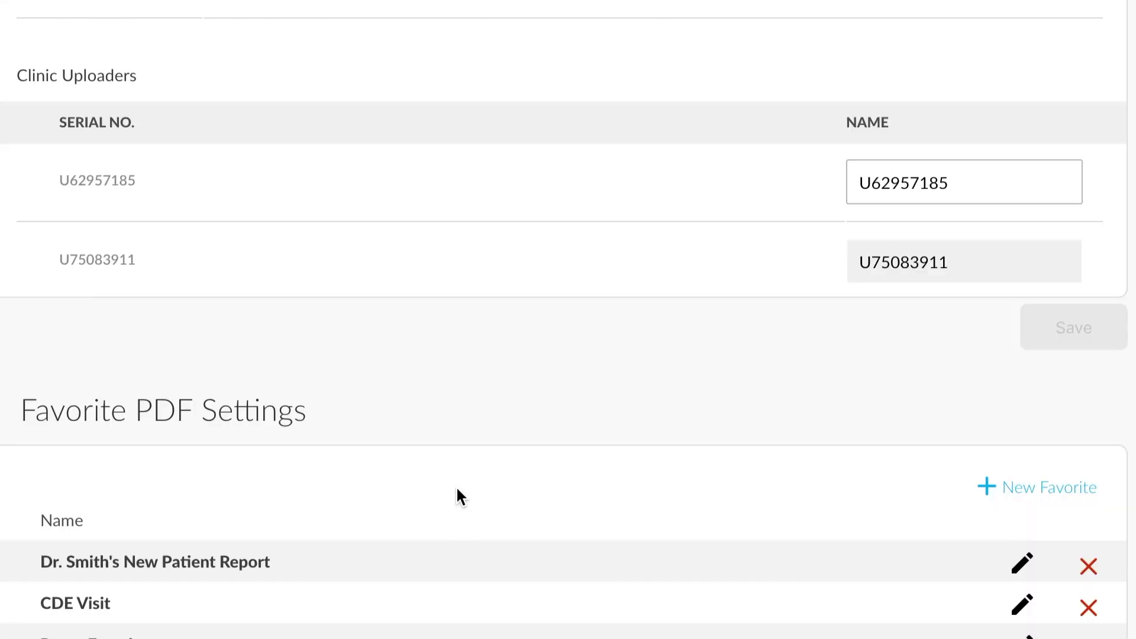
scroll(459, 484, down, 3)
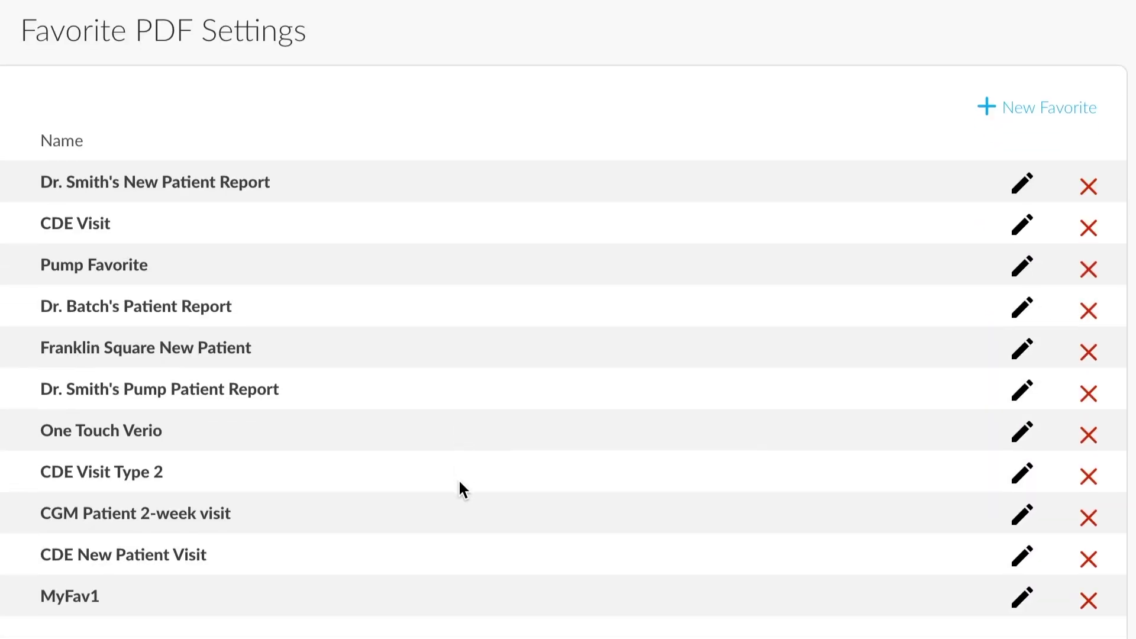